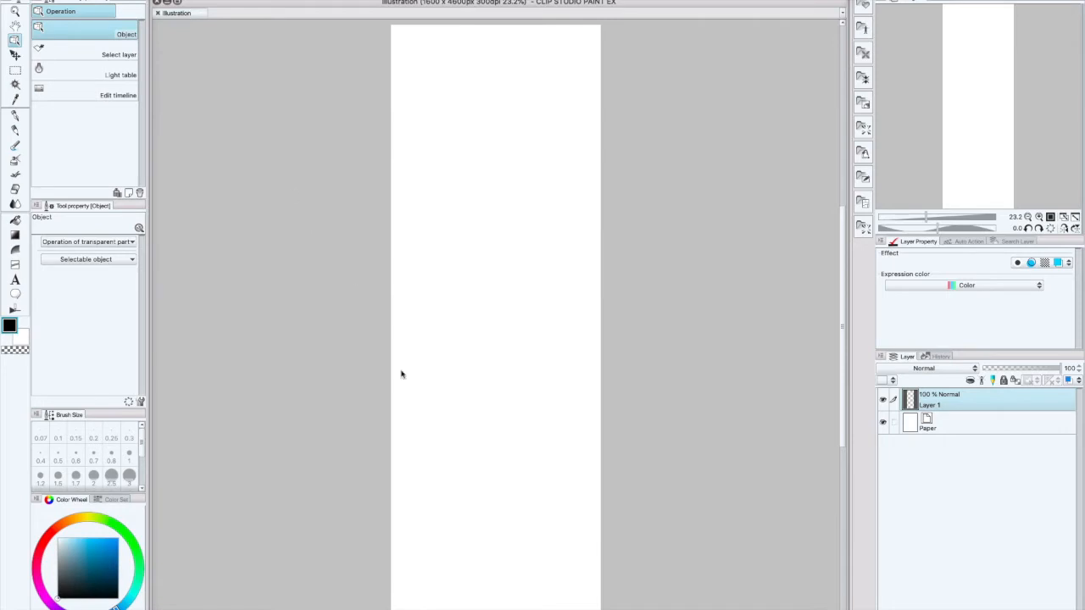
Switch to the other paint program to view its tall blank canvas, and return to Clip Studio Paint
{"action": "left_click", "coordinate": [758, 601]}
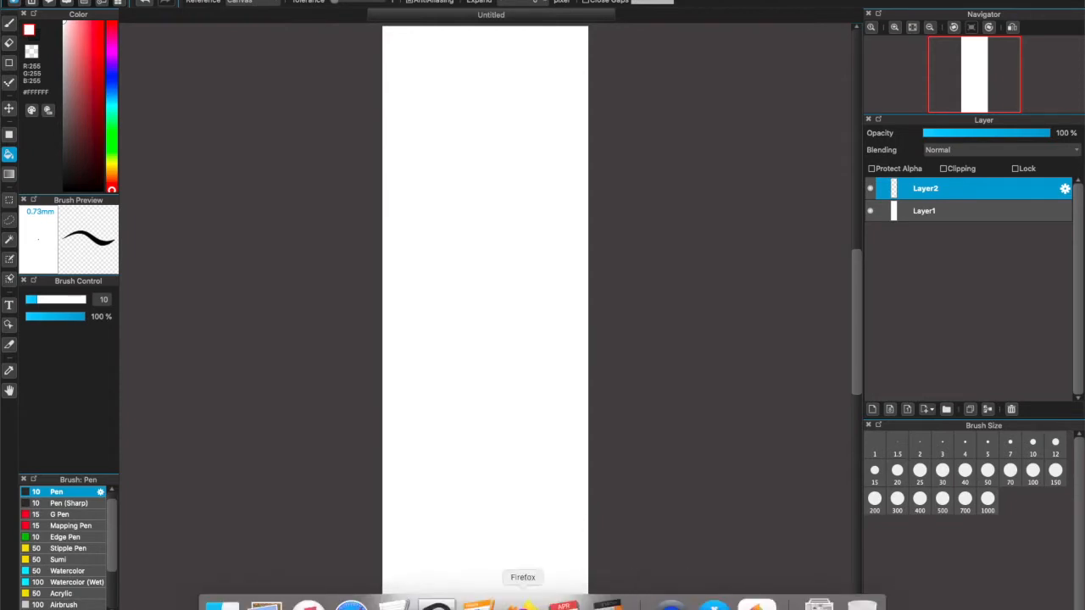
{"action": "left_click", "coordinate": [436, 603]}
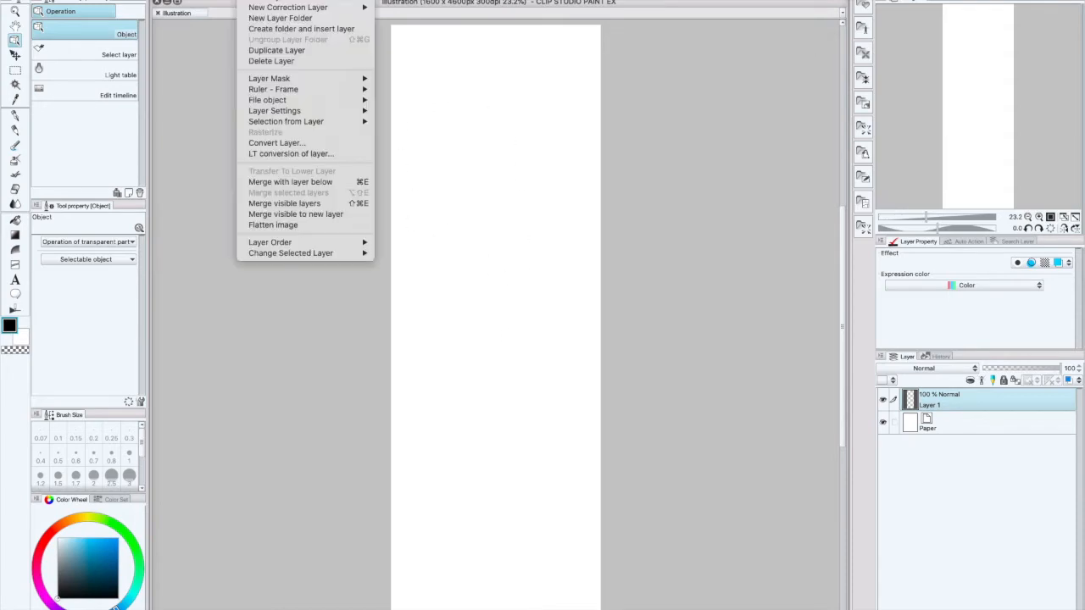
Create a frame border folder named Frame 1 with a drawn border of 0.20 mm line width
{"action": "mouse_move", "coordinate": [329, 3]}
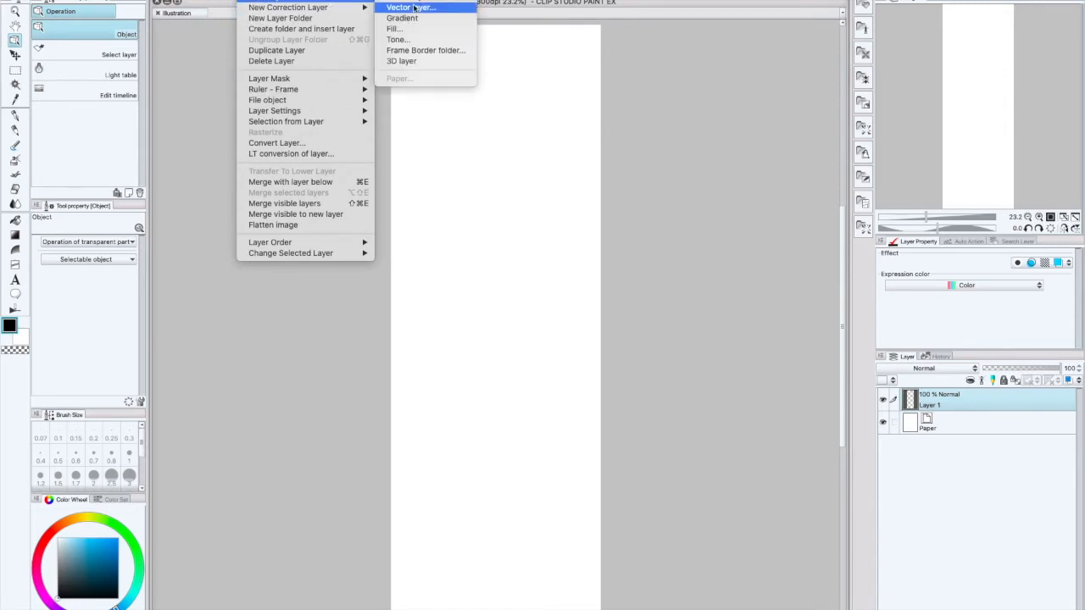
{"action": "left_click", "coordinate": [439, 51]}
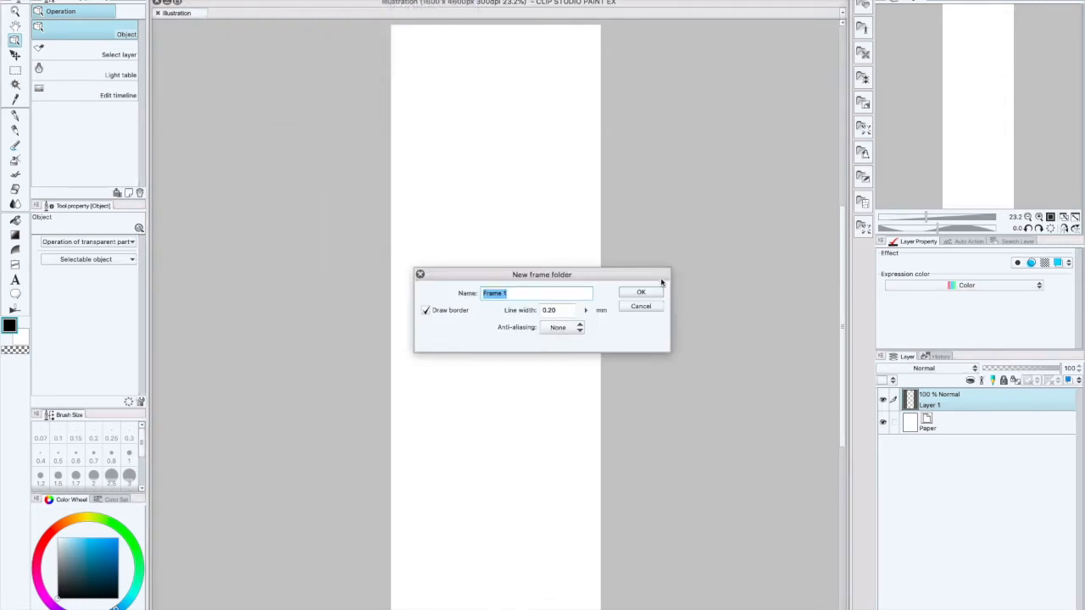
{"action": "left_click", "coordinate": [642, 291]}
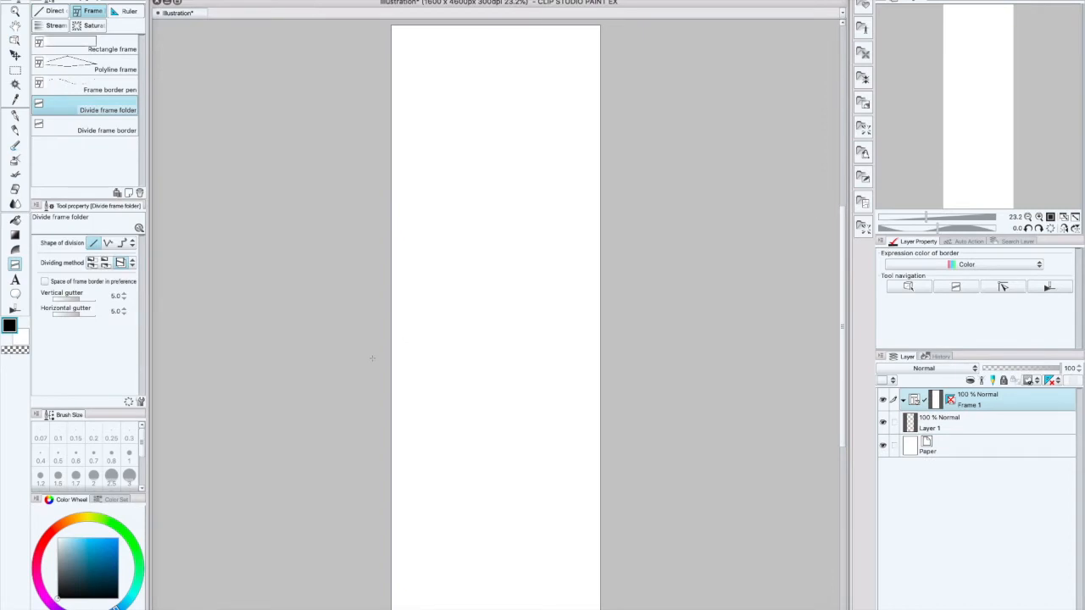
Select the frame's border with the Object tool and set its line thickness to 0.70
{"action": "left_click", "coordinate": [15, 41]}
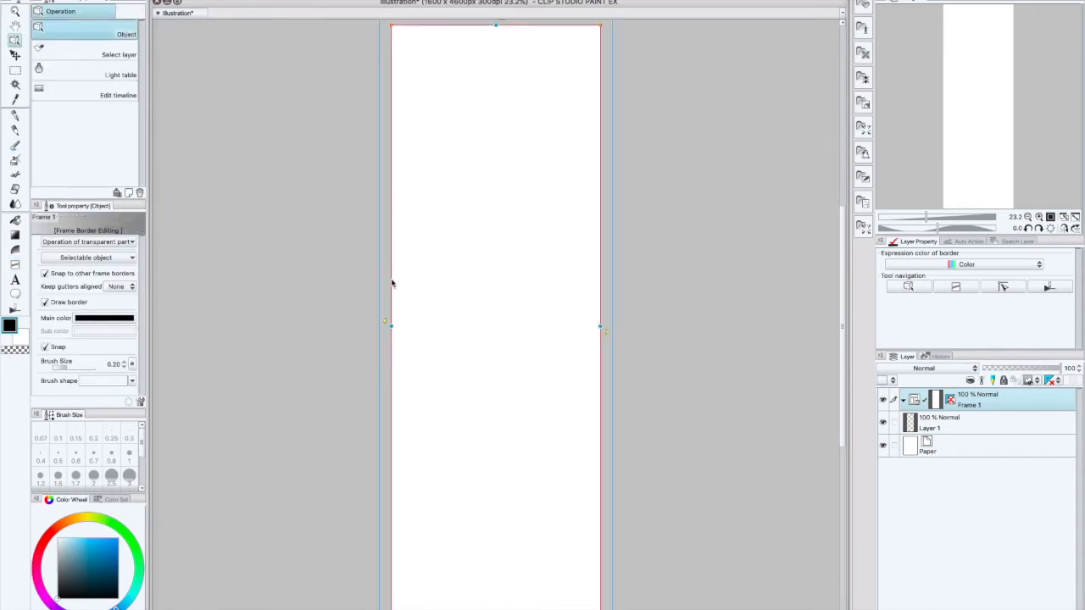
{"action": "left_click", "coordinate": [124, 363]}
{"action": "left_click", "coordinate": [124, 363]}
{"action": "left_click", "coordinate": [125, 363]}
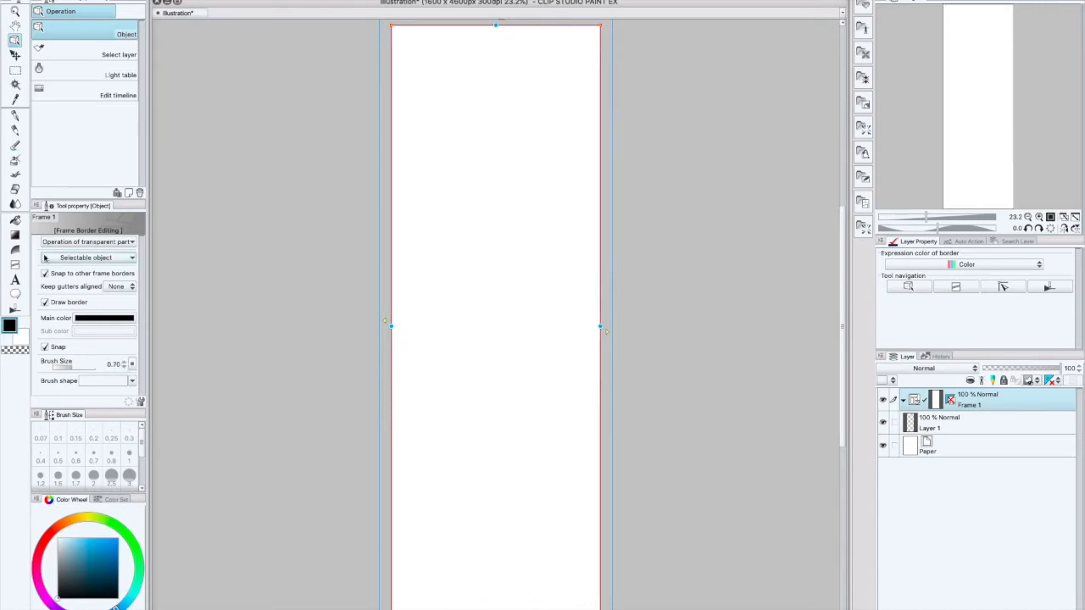
Divide the frame into two stacked panels with a straight horizontal cut slightly above the middle of the canvas
{"action": "left_click", "coordinate": [15, 265]}
{"action": "left_click_drag", "start_coordinate": [370, 331], "coordinate": [617, 329]}
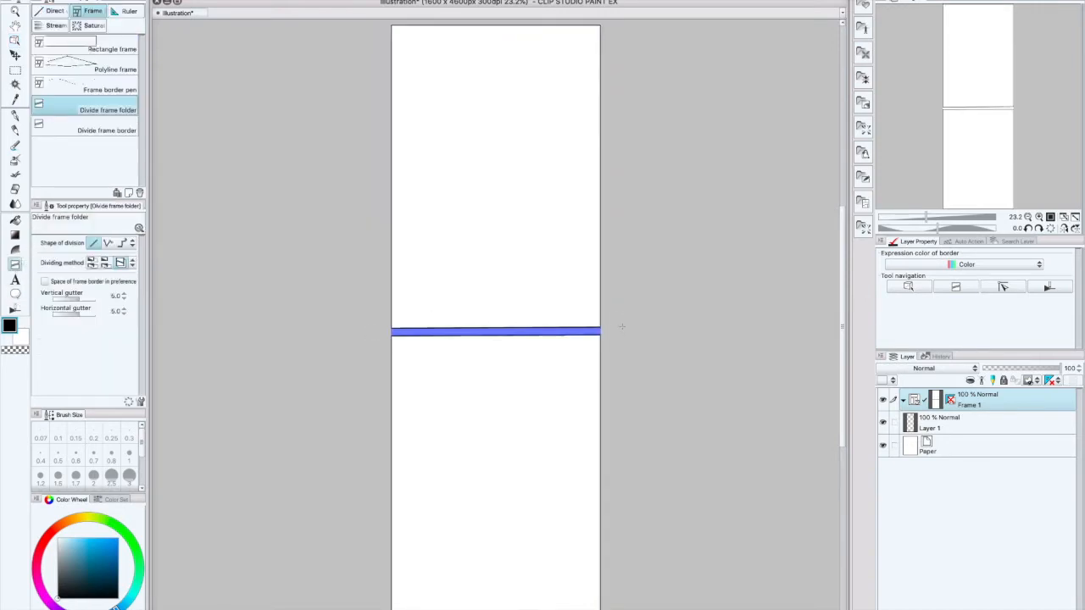
{"action": "key", "text": "ctrl+z"}
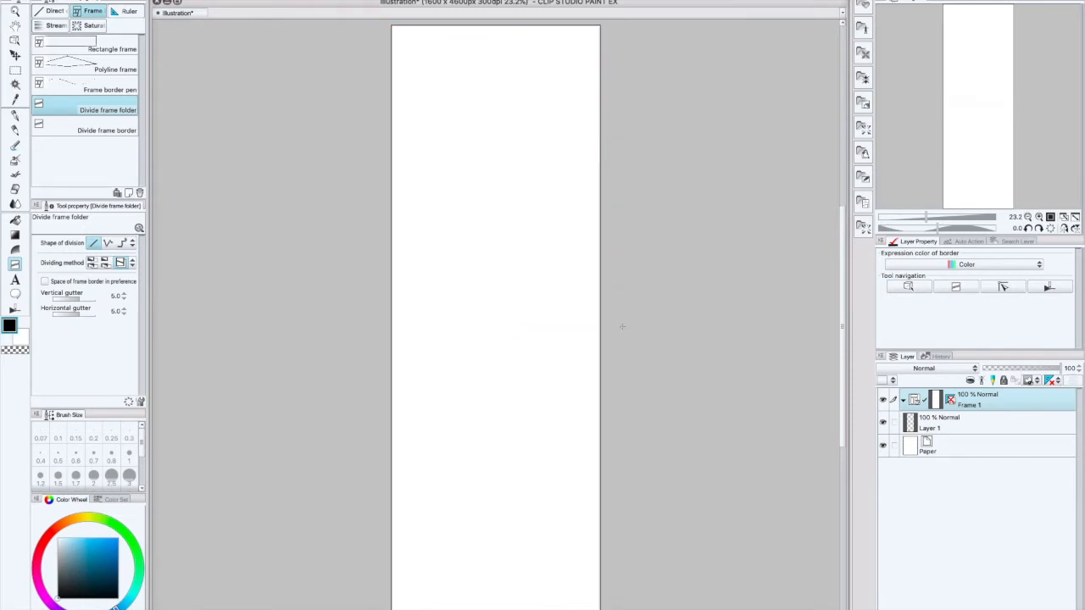
{"action": "left_click_drag", "start_coordinate": [383, 283], "coordinate": [605, 283]}
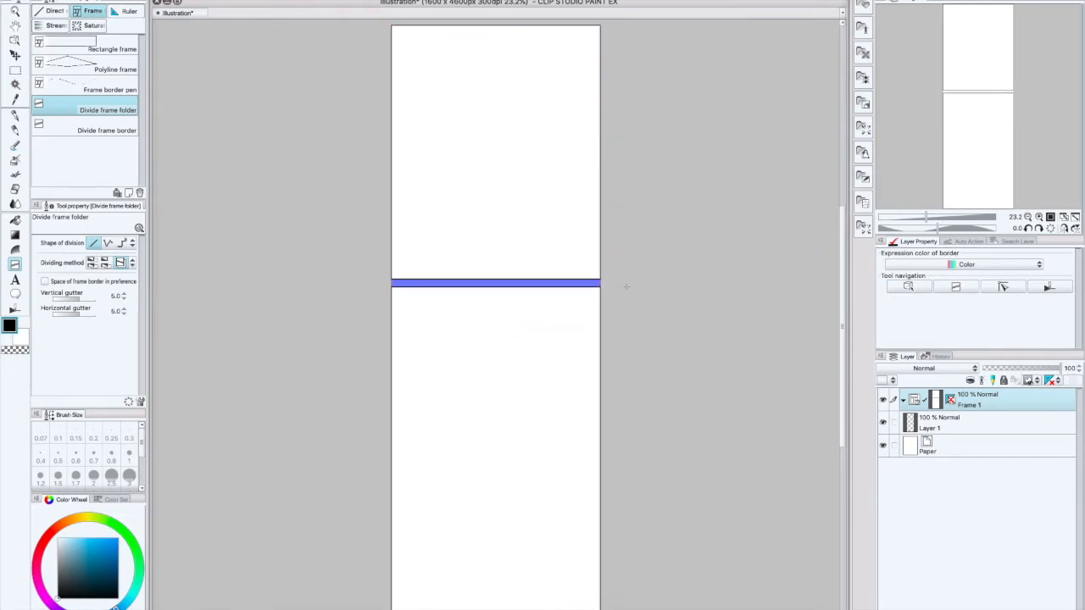
Inset the outer edges of both panels to leave an even margin between the panels and the canvas border
{"action": "left_click", "coordinate": [15, 40]}
{"action": "left_click", "coordinate": [395, 151]}
{"action": "left_click_drag", "start_coordinate": [503, 27], "coordinate": [503, 40]}
{"action": "left_click_drag", "start_coordinate": [600, 159], "coordinate": [590, 162]}
{"action": "left_click_drag", "start_coordinate": [392, 458], "coordinate": [403, 458]}
{"action": "left_click_drag", "start_coordinate": [496, 609], "coordinate": [496, 603]}
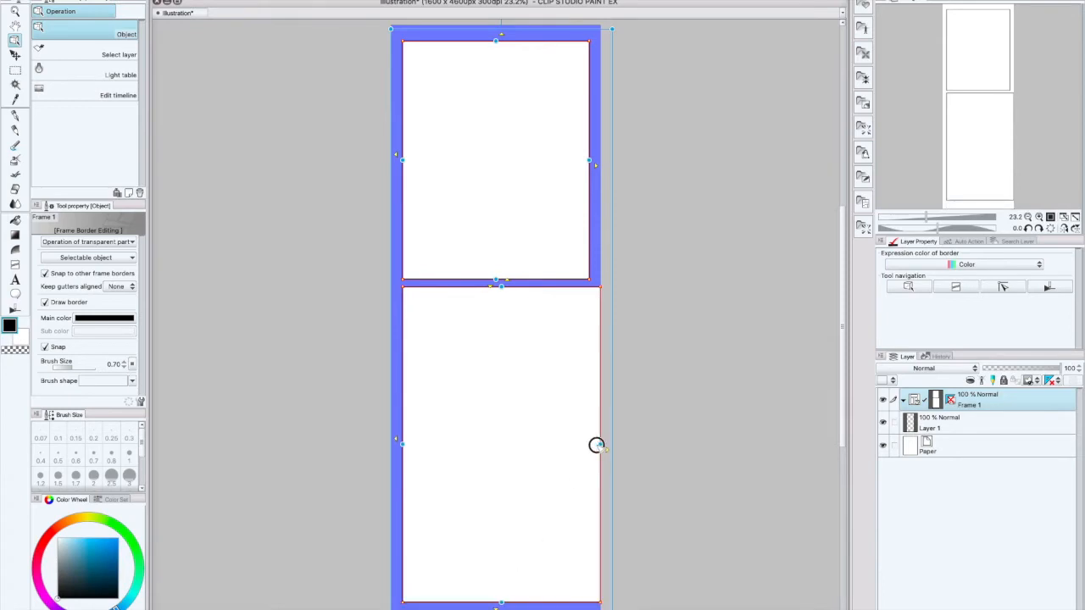
{"action": "left_click_drag", "start_coordinate": [600, 444], "coordinate": [589, 446]}
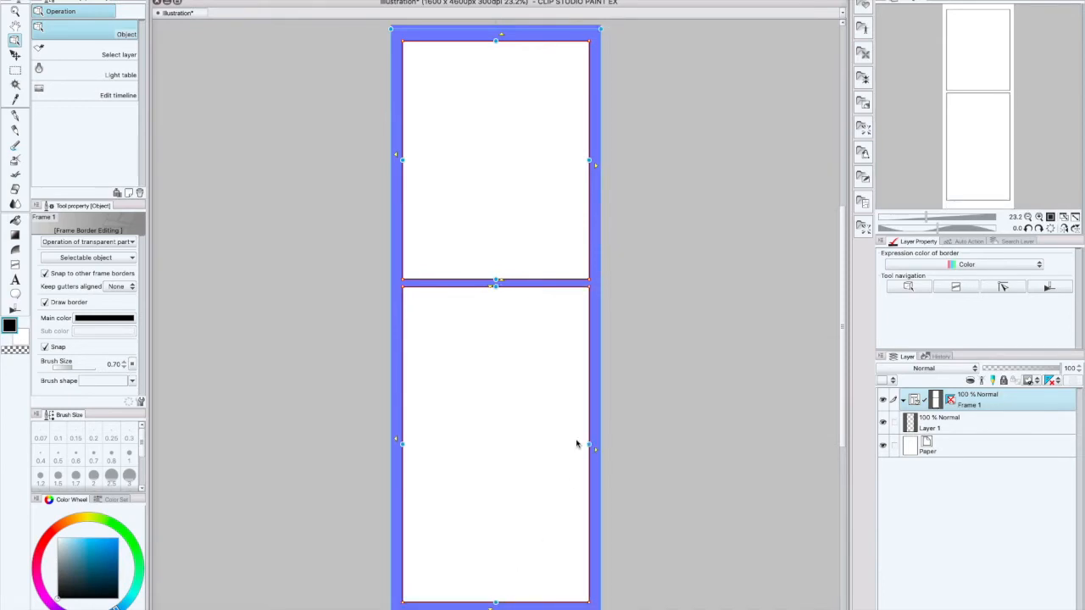
Open the recent image CFL Ep 7_041.jpg for a look and close it again
{"action": "left_click", "coordinate": [128, 1]}
{"action": "mouse_move", "coordinate": [186, 18]}
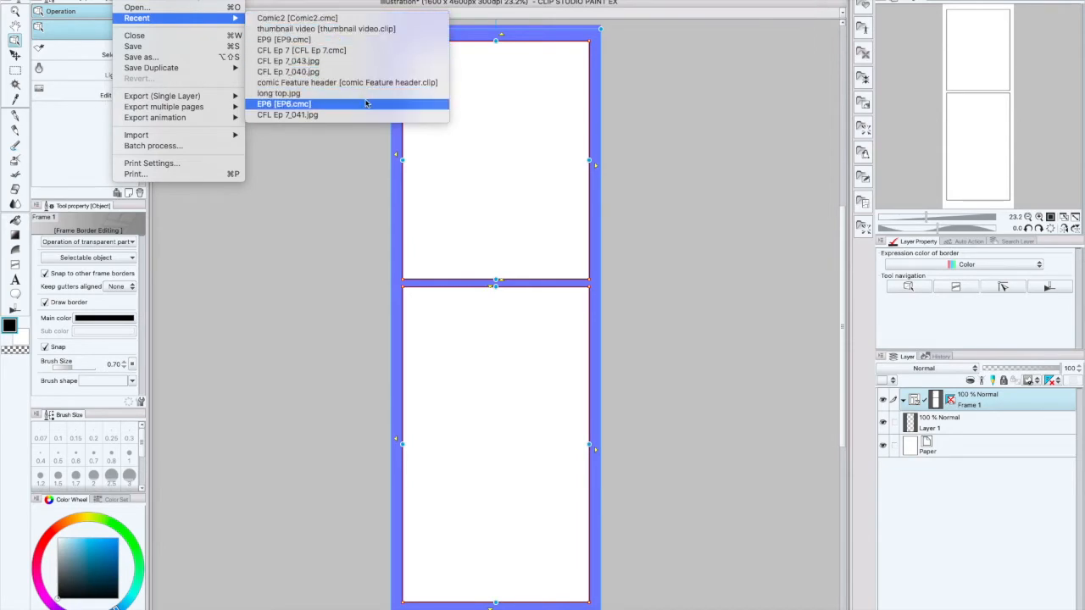
{"action": "left_click", "coordinate": [365, 116]}
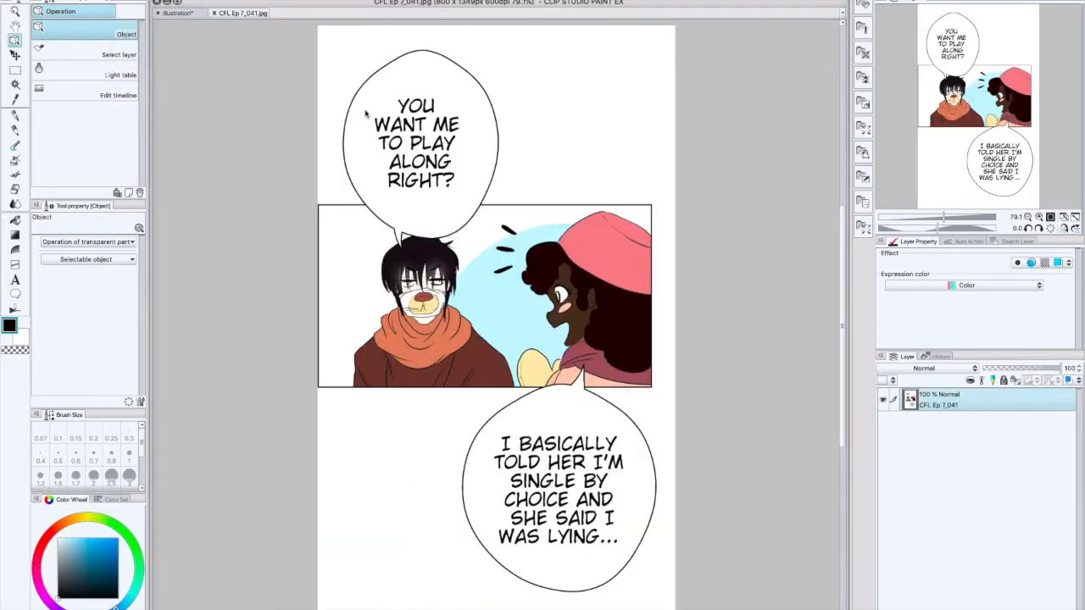
{"action": "left_click", "coordinate": [215, 12]}
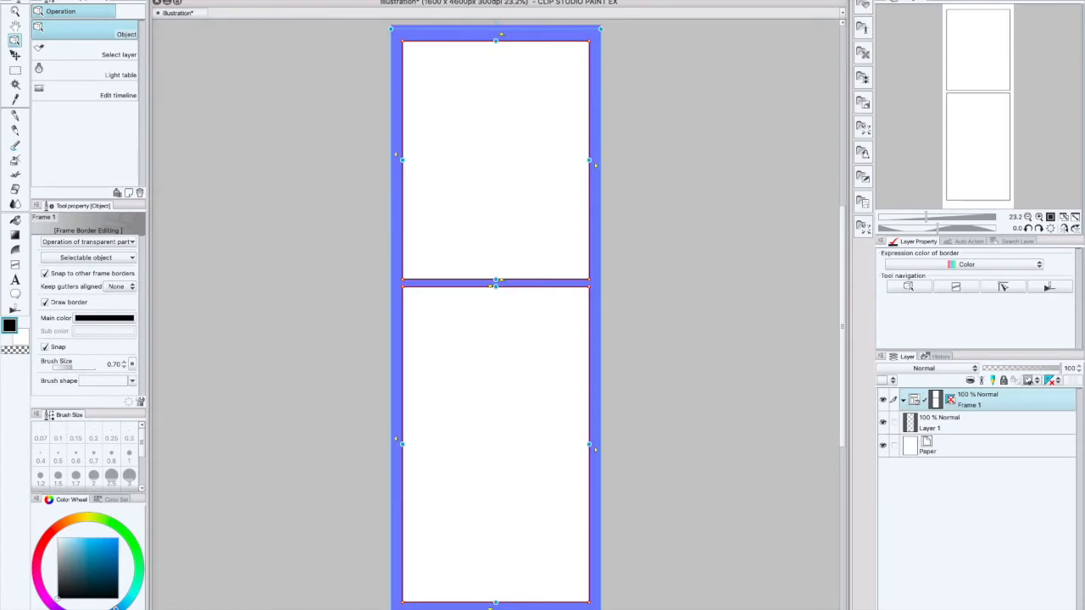
Open the recent image CFL Ep 7_040.jpg and close the Illustration document
{"action": "left_click", "coordinate": [128, 1]}
{"action": "mouse_move", "coordinate": [203, 18]}
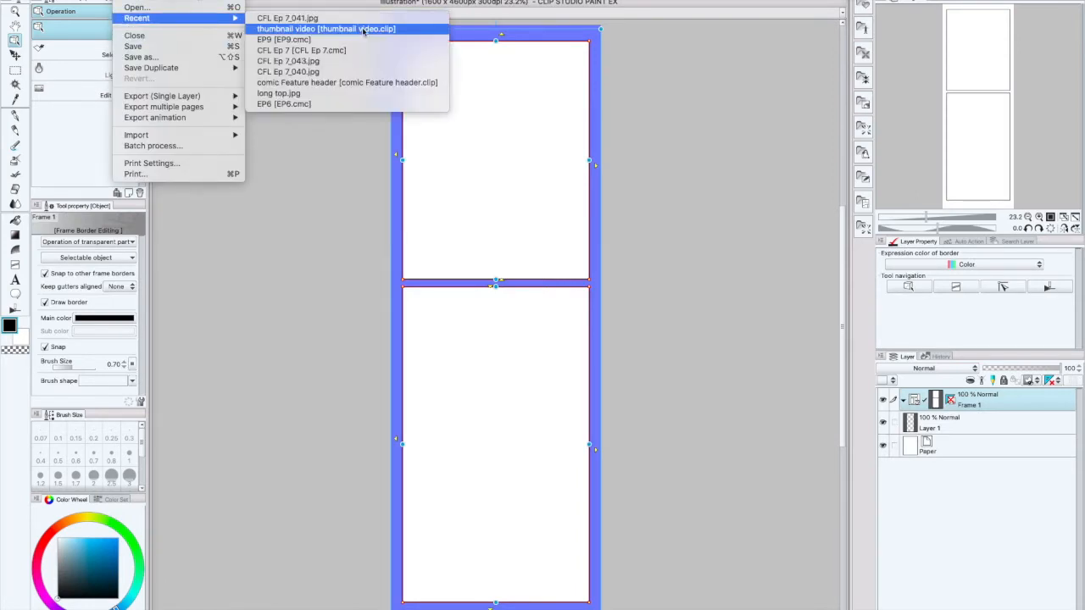
{"action": "left_click", "coordinate": [353, 73]}
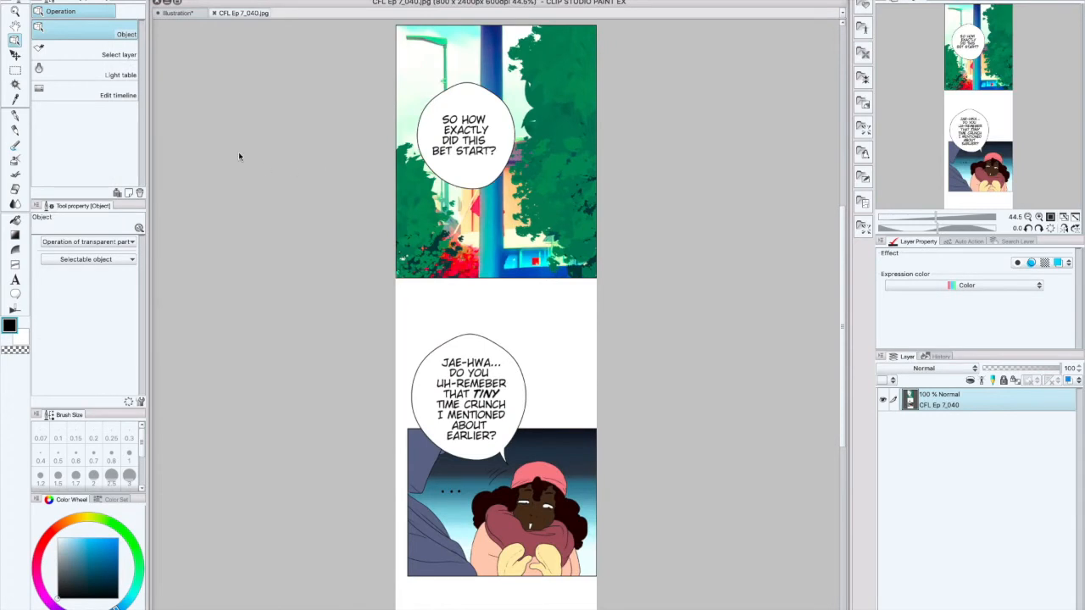
{"action": "left_click", "coordinate": [158, 12]}
{"action": "left_click", "coordinate": [520, 230]}
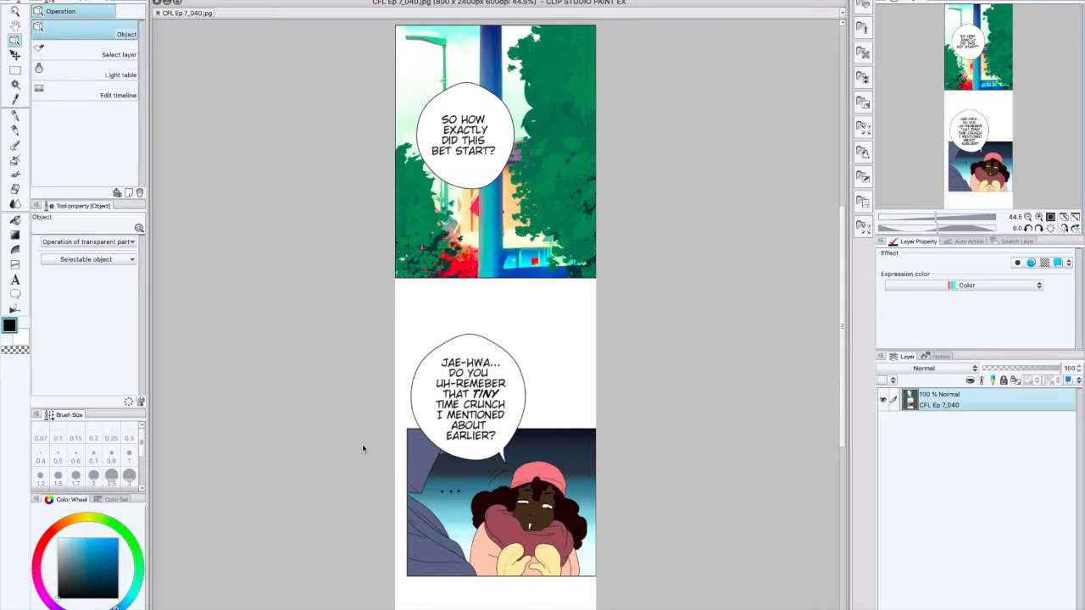
Hide and show the comic page layer, and examine the Change Image Resolution settings without applying them
{"action": "left_click", "coordinate": [883, 400]}
{"action": "left_click", "coordinate": [882, 399]}
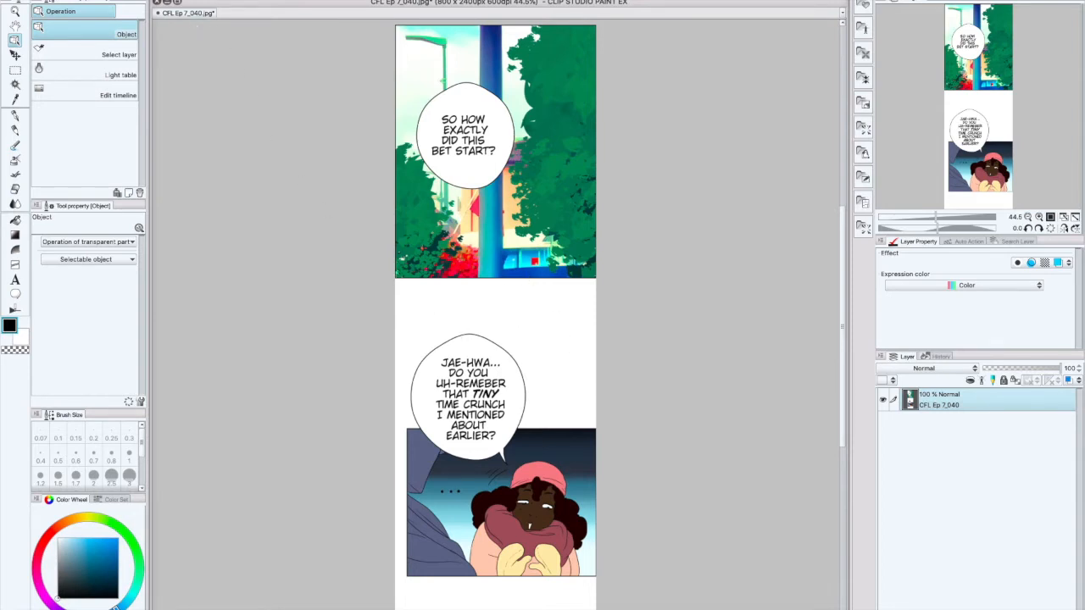
{"action": "left_click", "coordinate": [144, 0]}
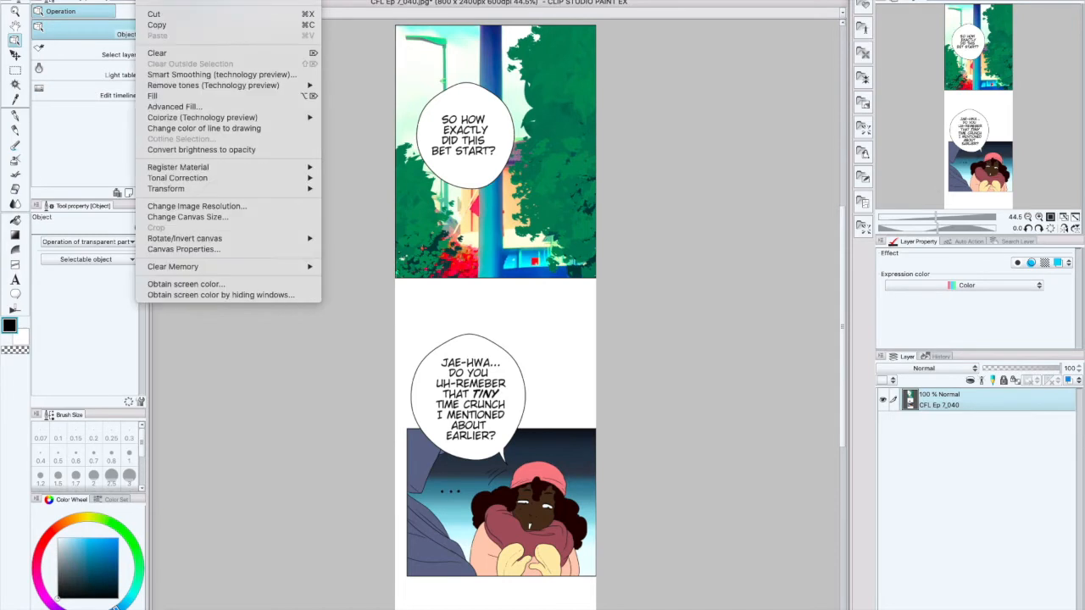
{"action": "left_click", "coordinate": [229, 207]}
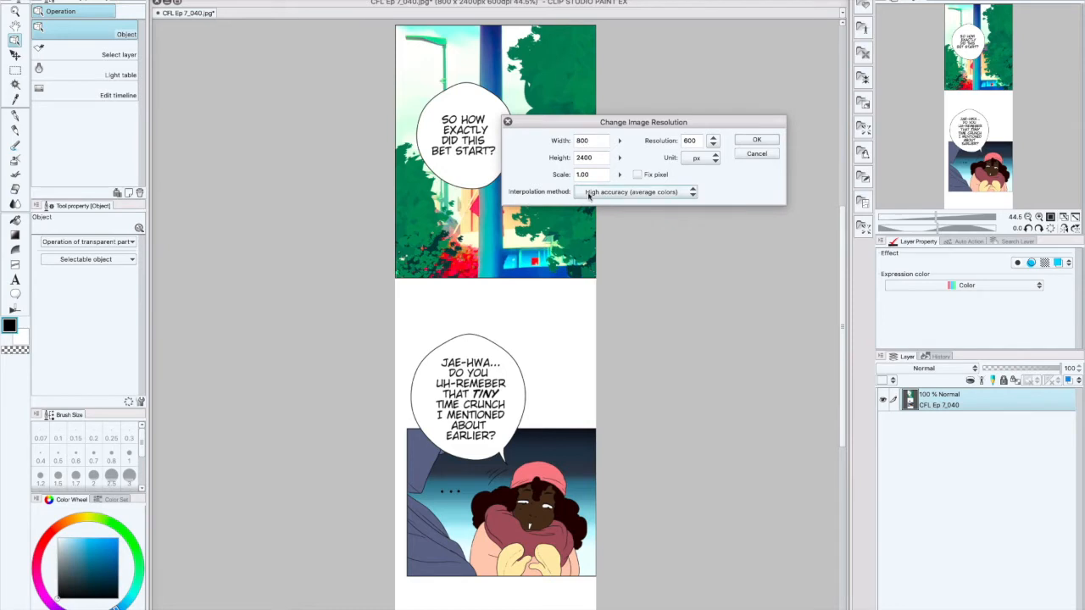
{"action": "left_click", "coordinate": [756, 156]}
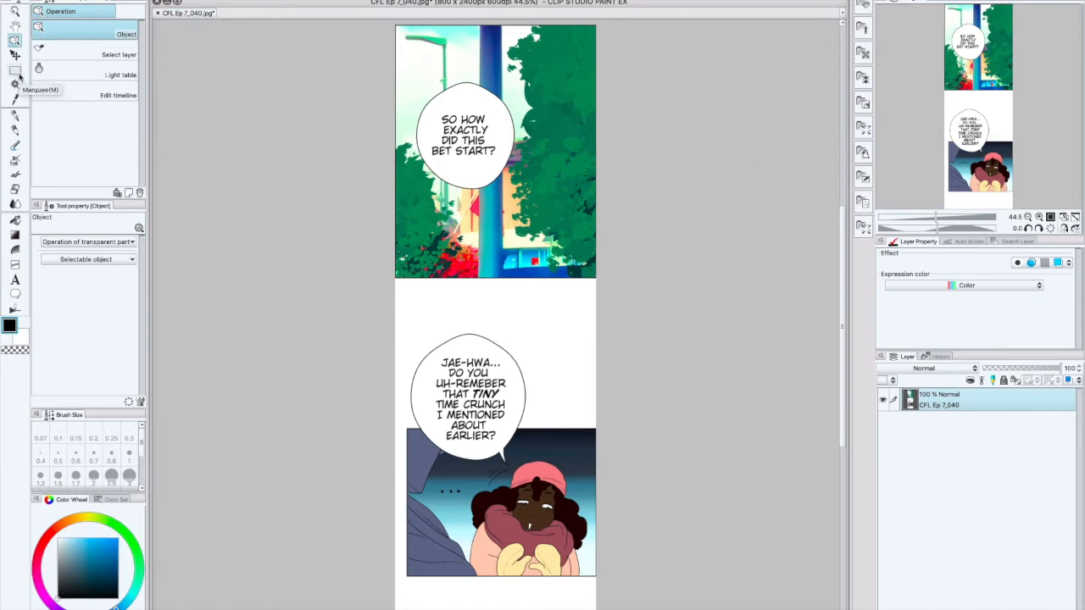
Crop the canvas height to 1200 px with the top-center reference point, keeping the upper half of the page
{"action": "left_click", "coordinate": [158, 1]}
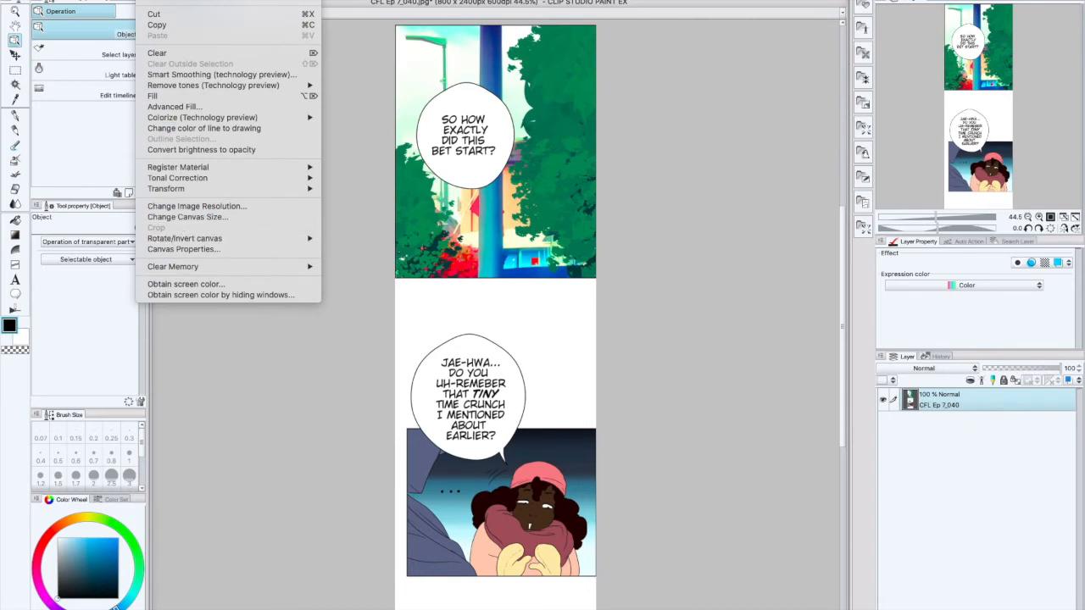
{"action": "left_click", "coordinate": [25, 68]}
{"action": "left_click", "coordinate": [14, 69]}
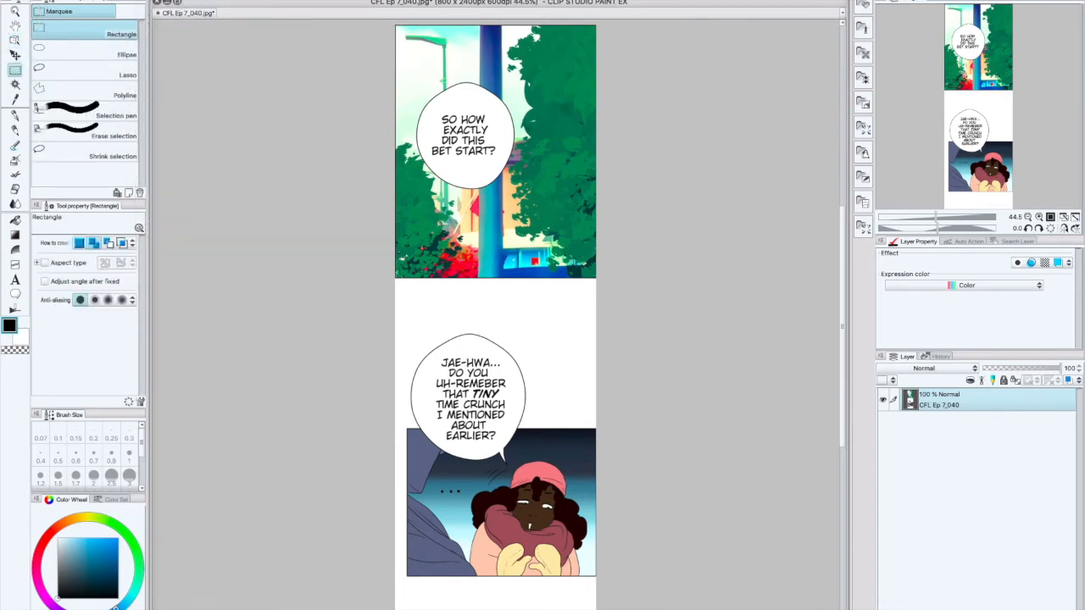
{"action": "left_click", "coordinate": [158, 1]}
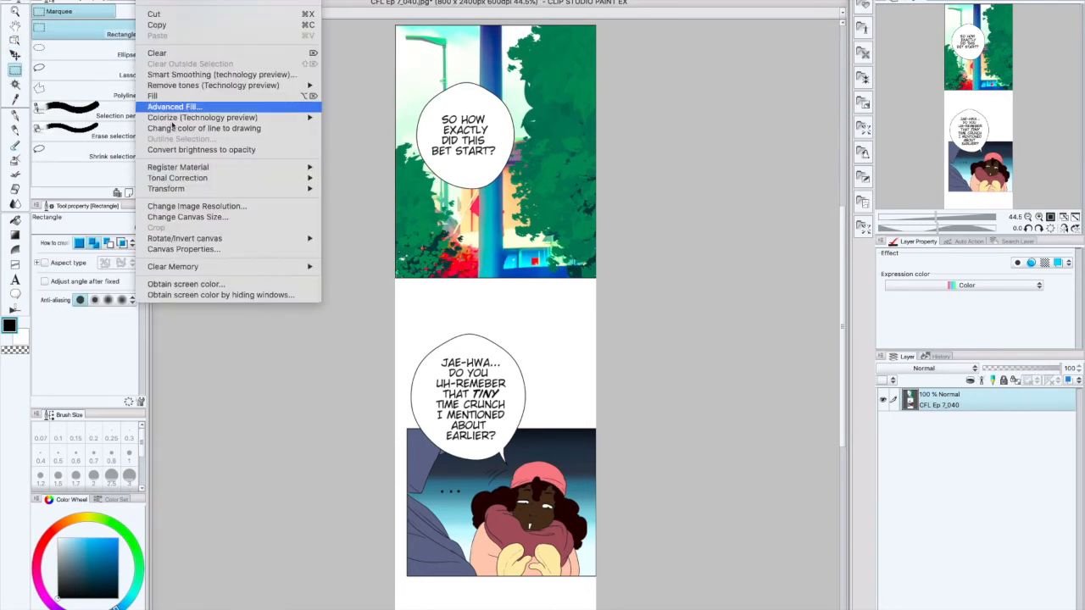
{"action": "left_click", "coordinate": [196, 217]}
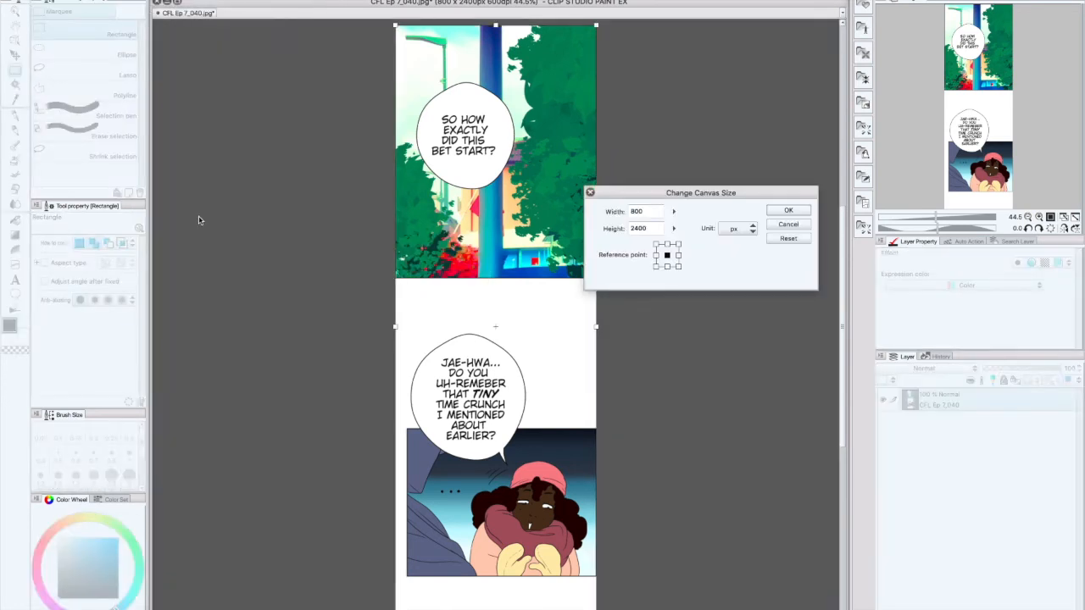
{"action": "left_click", "coordinate": [667, 245]}
{"action": "double_click", "coordinate": [631, 228]}
{"action": "type", "text": "300"}
{"action": "type", "text": "2"}
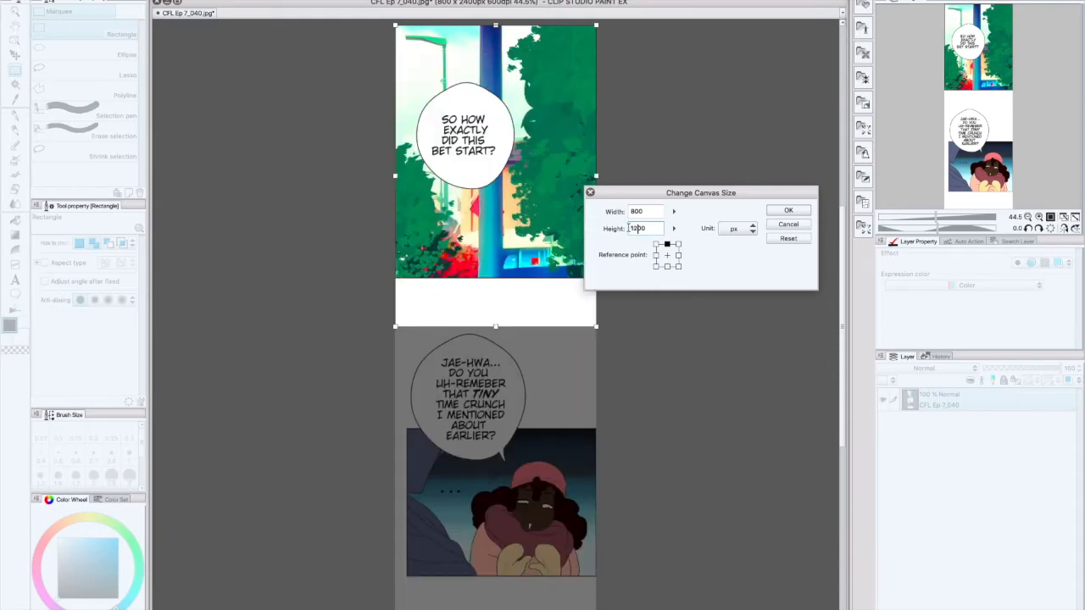
{"action": "left_click", "coordinate": [787, 211]}
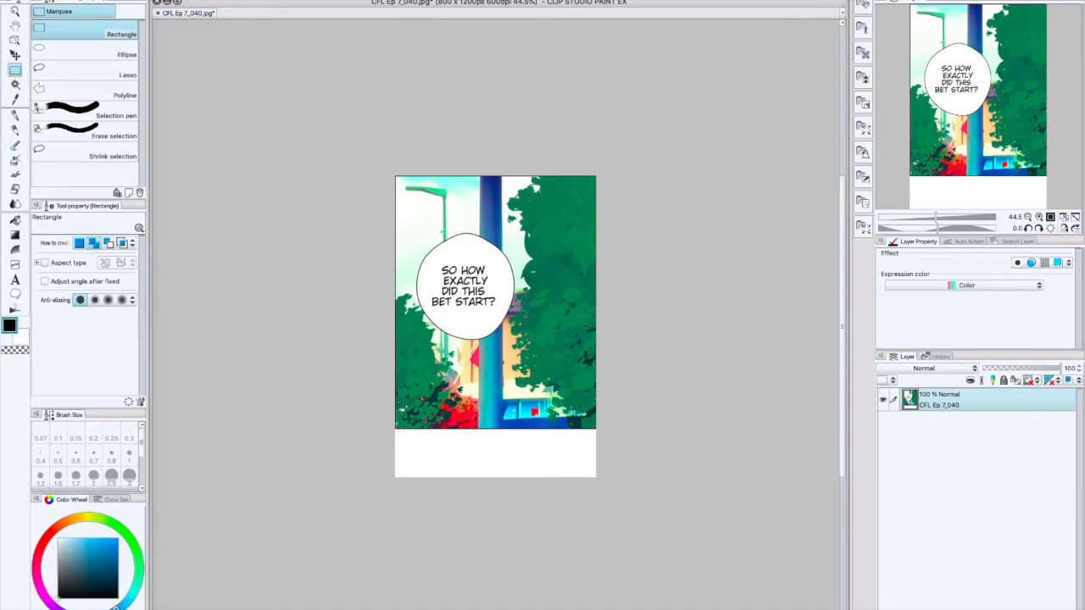
Place the bluelineGOLDENBW webtoon long template from the Manga material on the canvas, and undo the placement and the canvas crop
{"action": "left_click", "coordinate": [863, 6]}
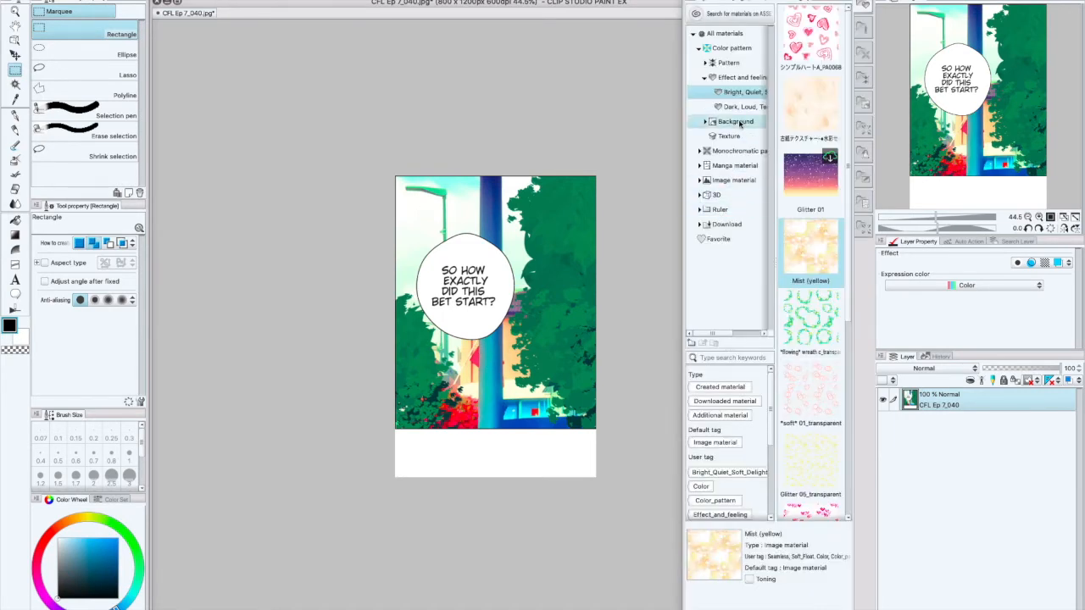
{"action": "left_click", "coordinate": [699, 180]}
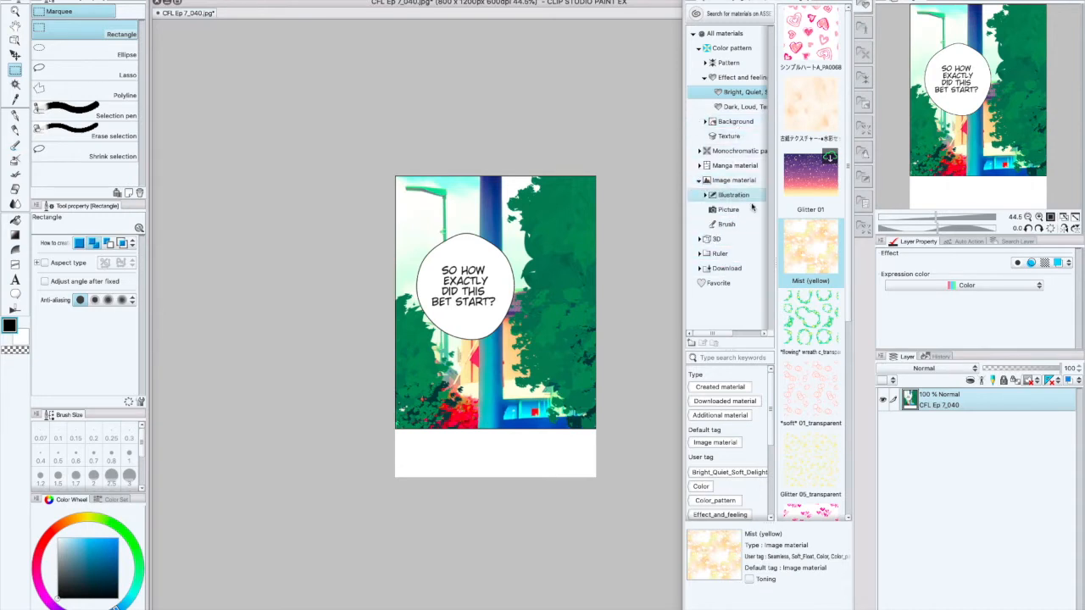
{"action": "left_click", "coordinate": [734, 165]}
{"action": "left_click", "coordinate": [815, 184]}
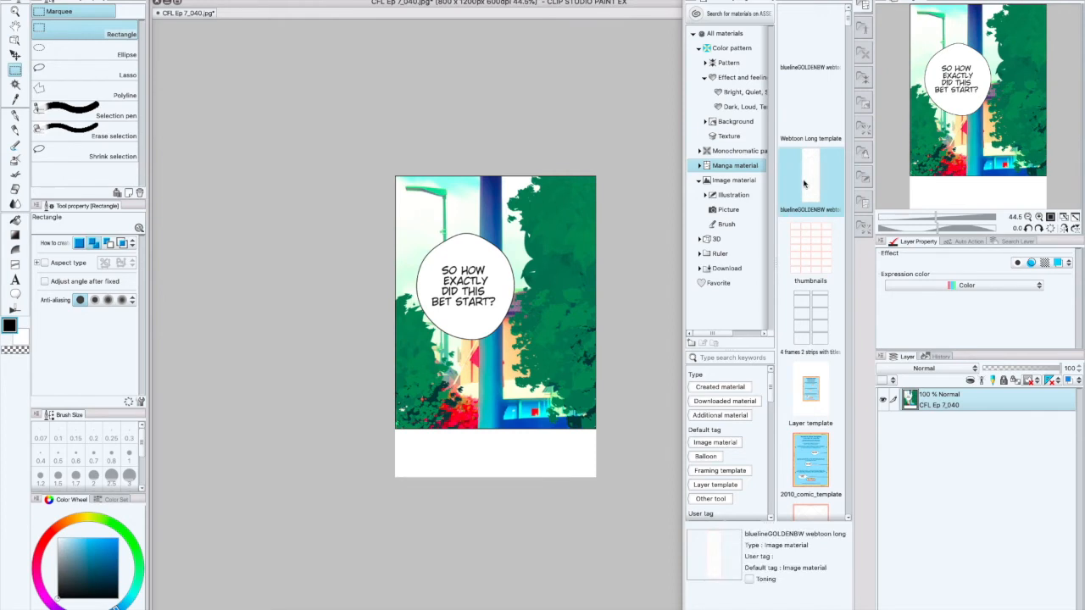
{"action": "left_click_drag", "start_coordinate": [817, 186], "coordinate": [516, 323]}
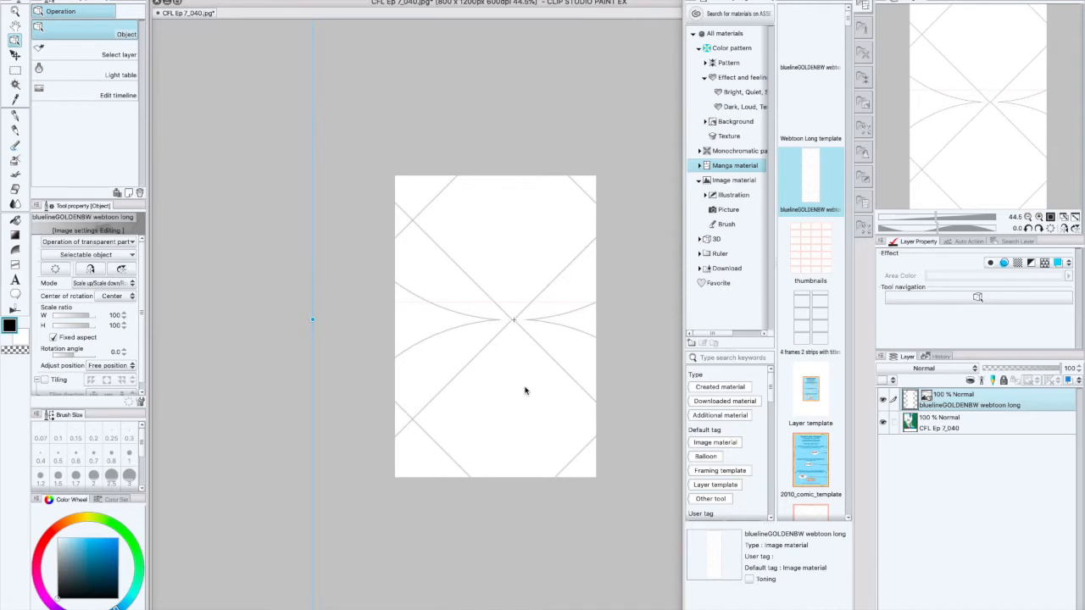
{"action": "key", "text": "super+z"}
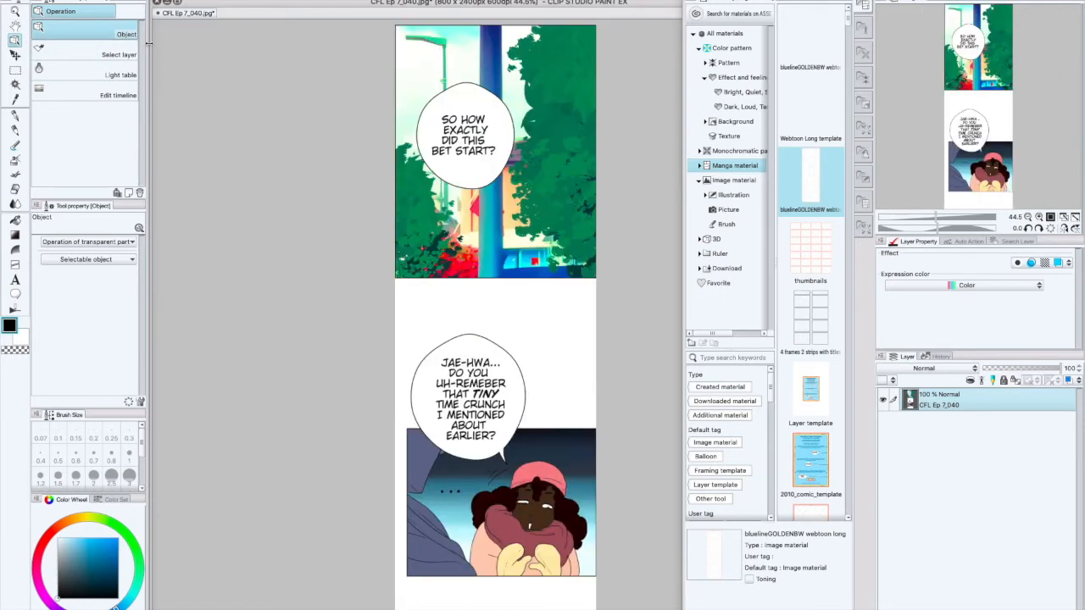
Crop the canvas height to 1200 px with the bottom-center reference point, and undo the crop
{"action": "left_click", "coordinate": [157, 0]}
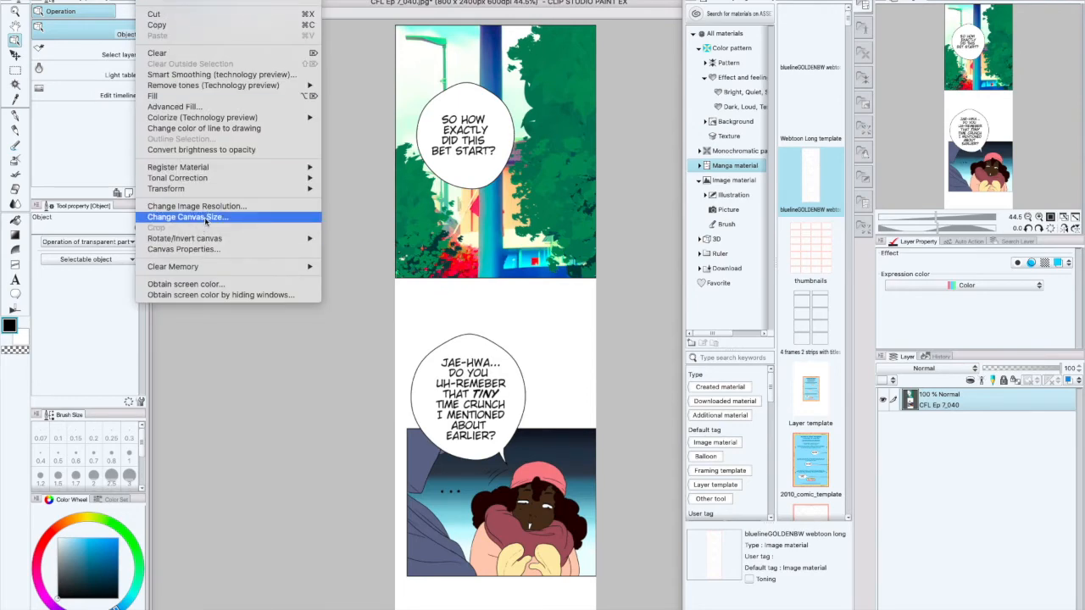
{"action": "left_click", "coordinate": [188, 217]}
{"action": "left_click", "coordinate": [667, 266]}
{"action": "double_click", "coordinate": [636, 229]}
{"action": "type", "text": "1200"}
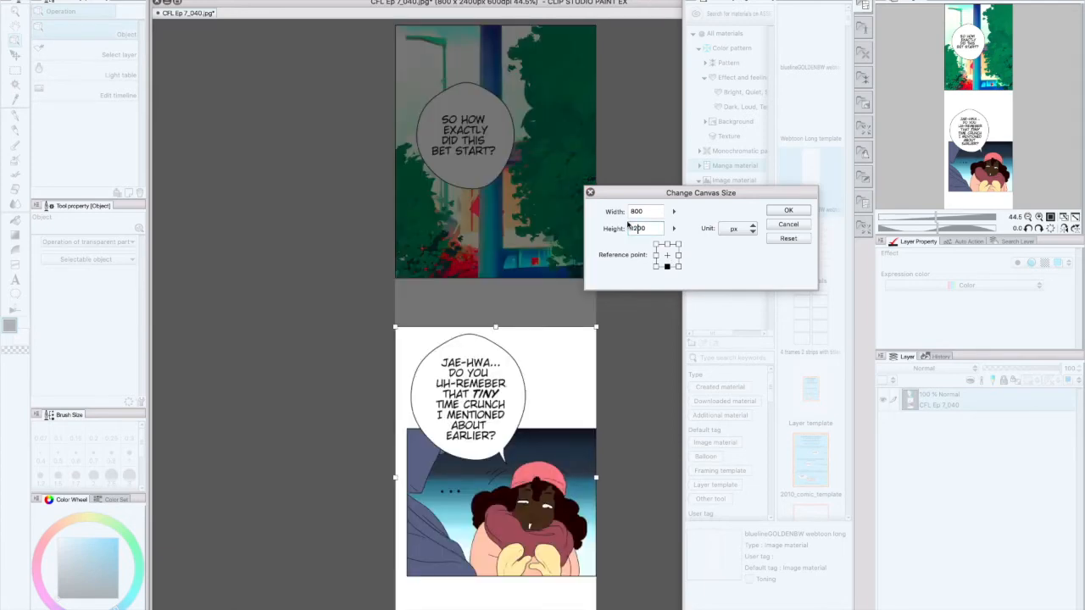
{"action": "left_click", "coordinate": [789, 211]}
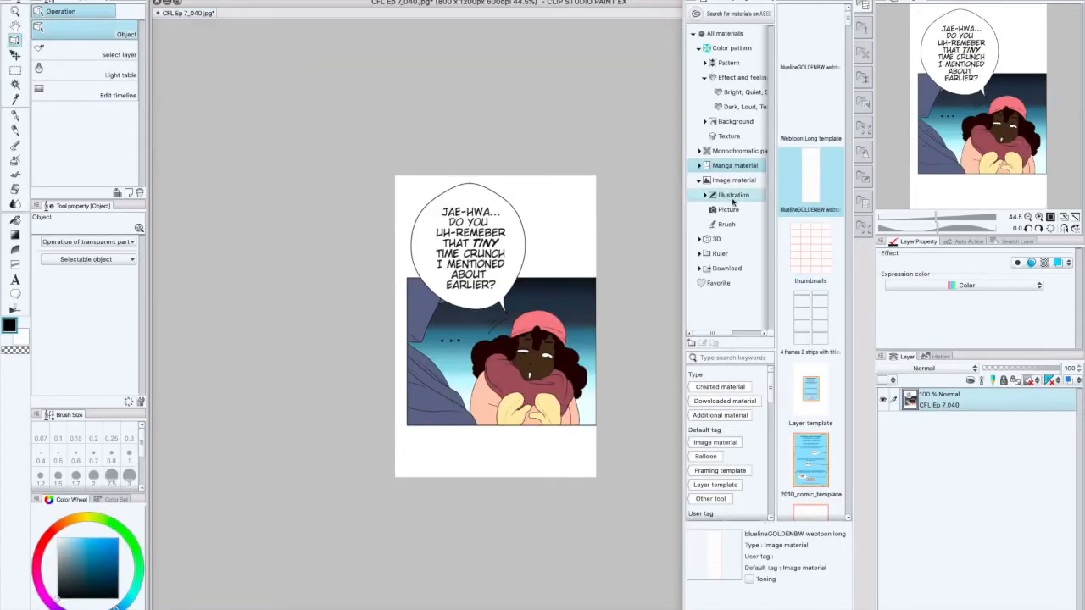
{"action": "key", "text": "super+z"}
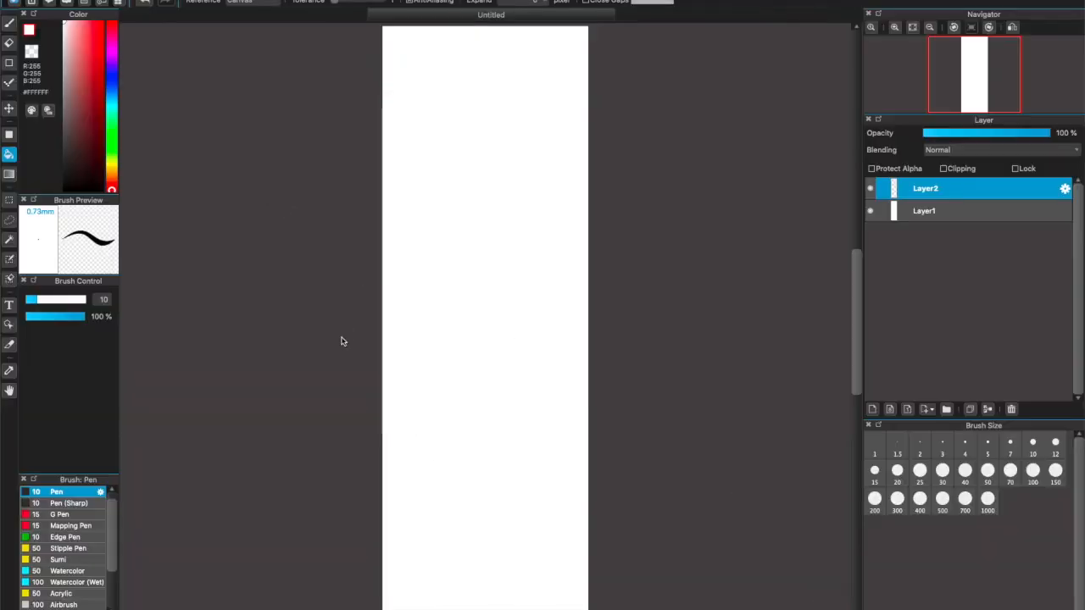
Open the comic page image Ep 7.jpg
{"action": "left_click", "coordinate": [132, 2]}
{"action": "left_click", "coordinate": [166, 1]}
{"action": "mouse_move", "coordinate": [143, 1]}
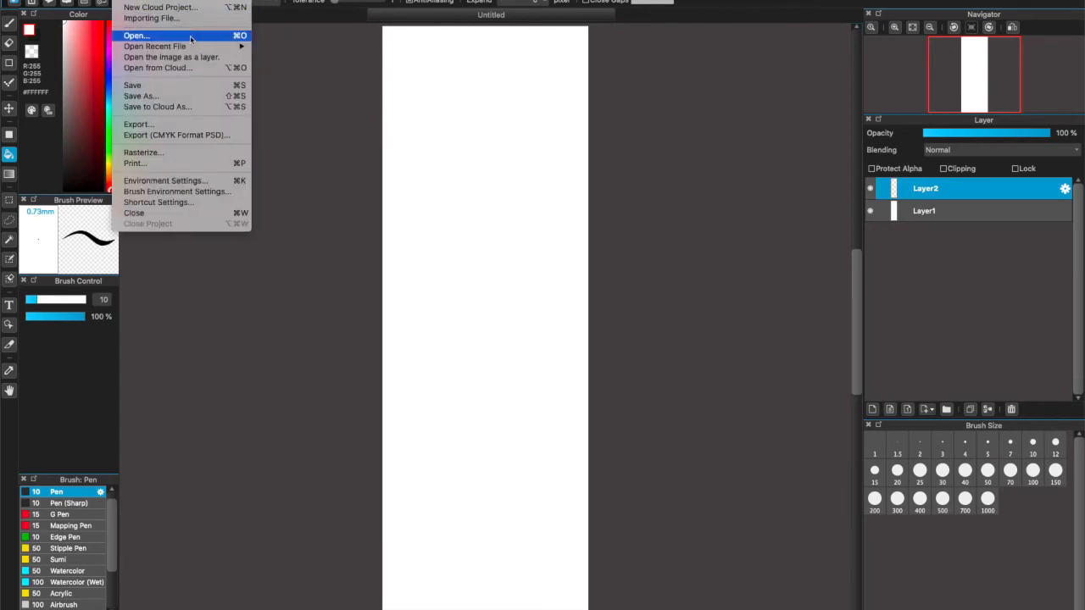
{"action": "left_click", "coordinate": [191, 37]}
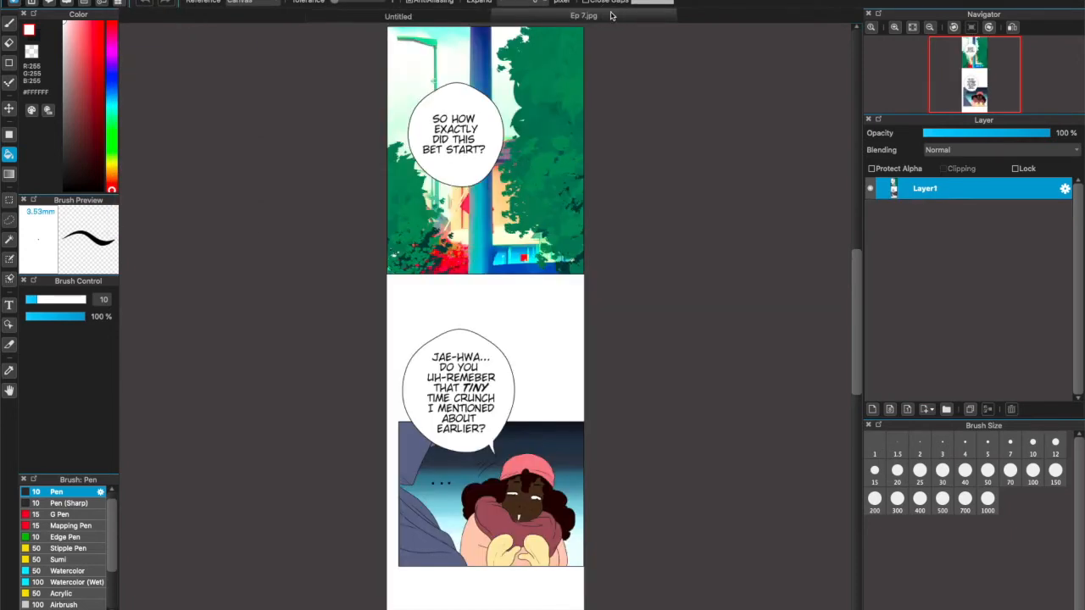
Select the whole comic page with a rectangular selection
{"action": "key", "text": "m"}
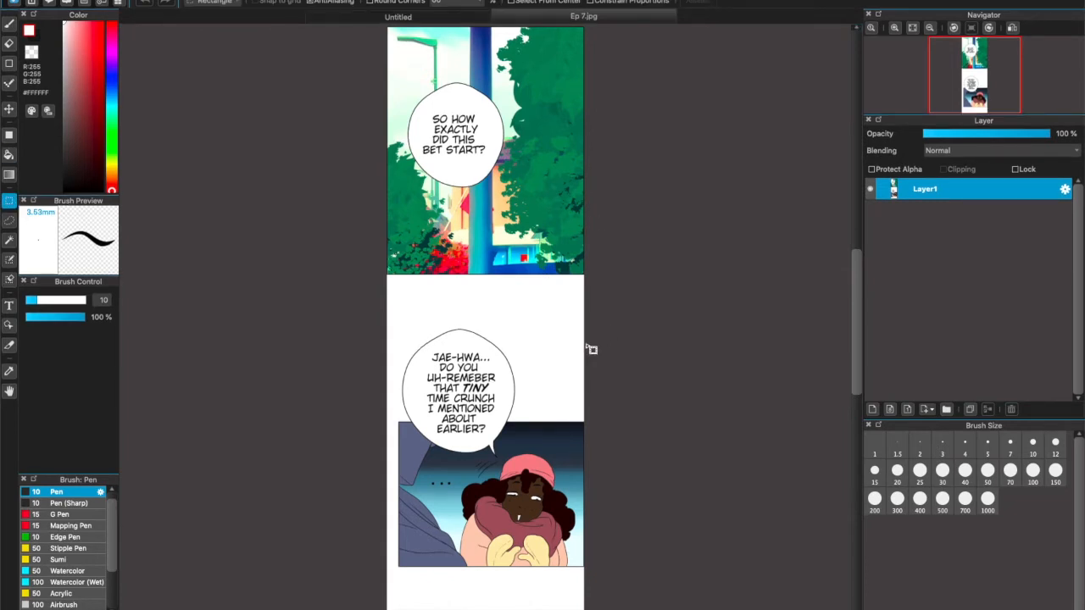
{"action": "scroll", "coordinate": [462, 363], "scroll_direction": "down", "scroll_amount": 1}
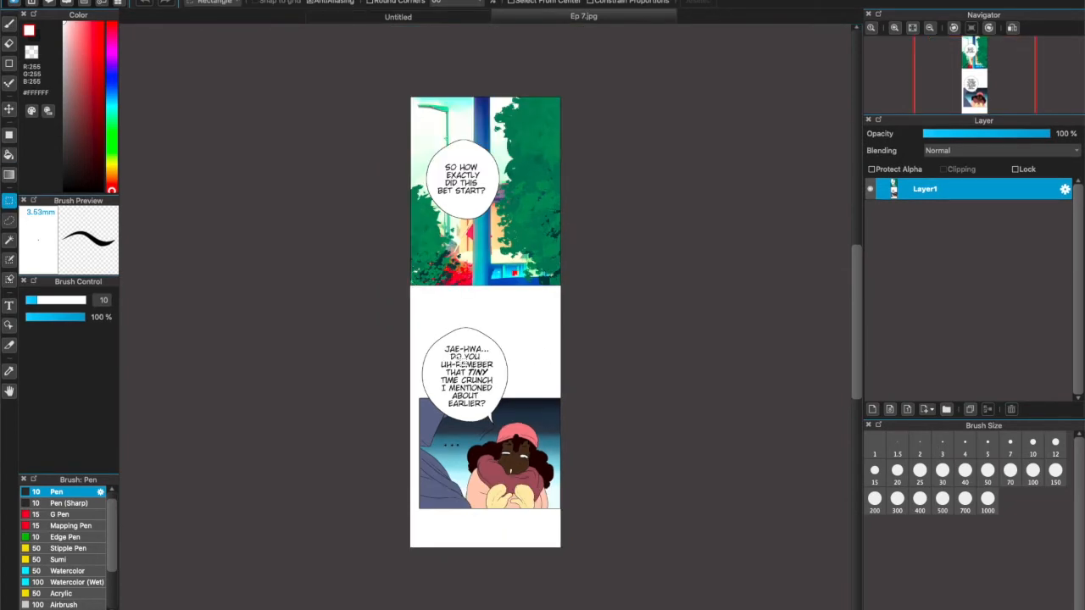
{"action": "left_click_drag", "start_coordinate": [386, 82], "coordinate": [576, 544]}
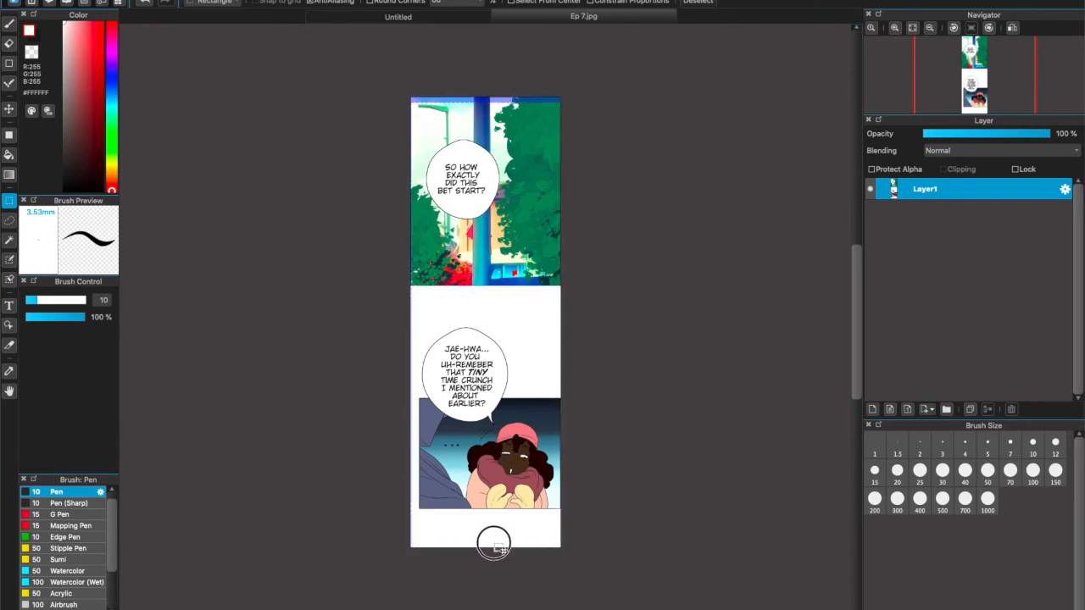
{"action": "left_click", "coordinate": [494, 543]}
{"action": "left_click", "coordinate": [471, 301]}
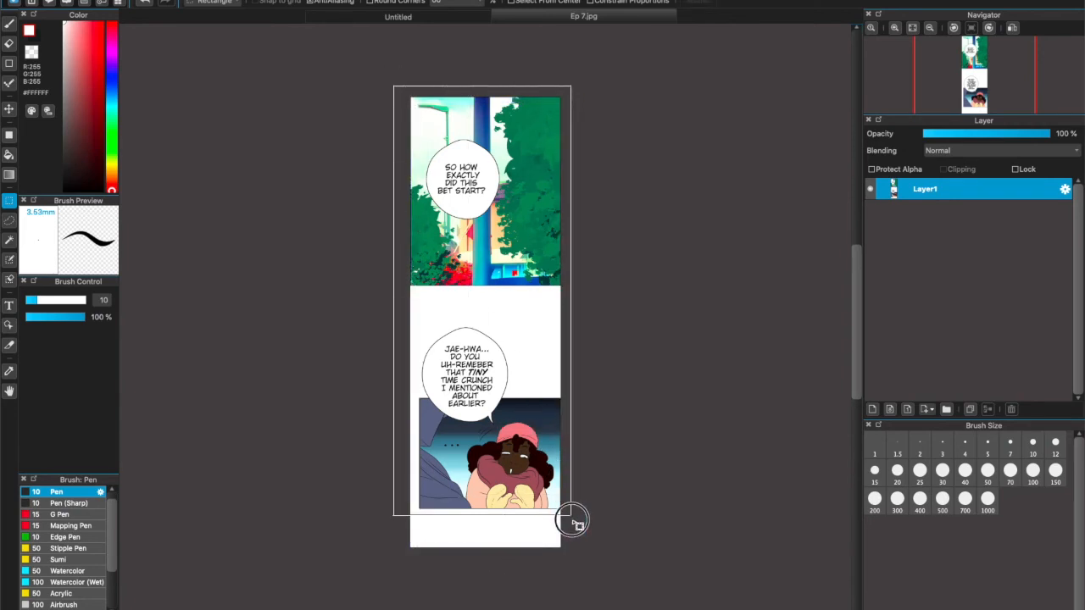
{"action": "left_click_drag", "start_coordinate": [577, 547], "coordinate": [584, 545]}
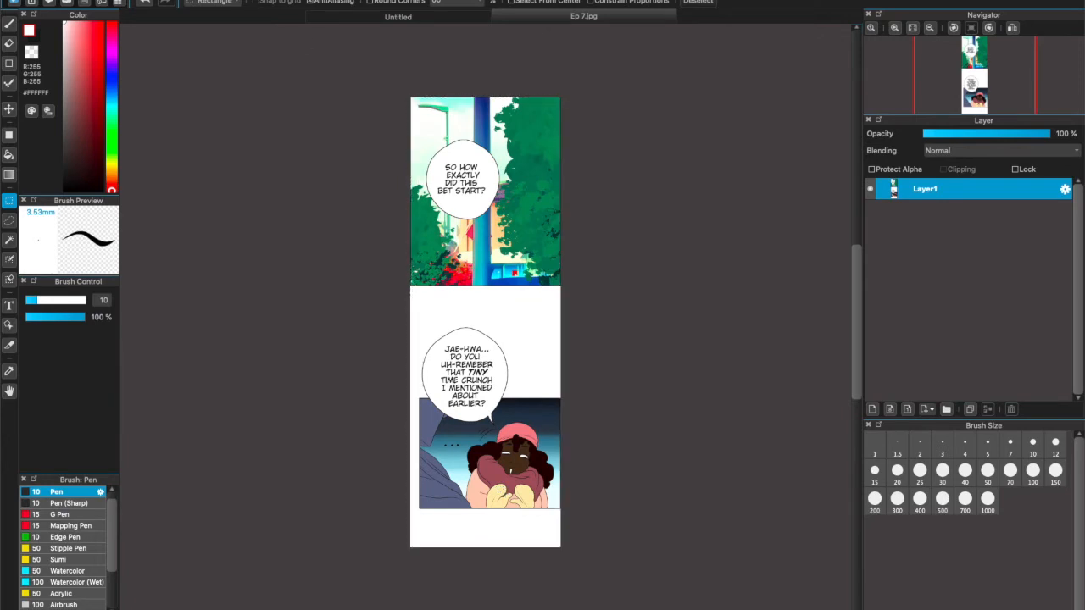
Examine the Canvas Size settings, including the Top Center anchor, without applying them
{"action": "left_click", "coordinate": [299, 0]}
{"action": "mouse_move", "coordinate": [352, 0]}
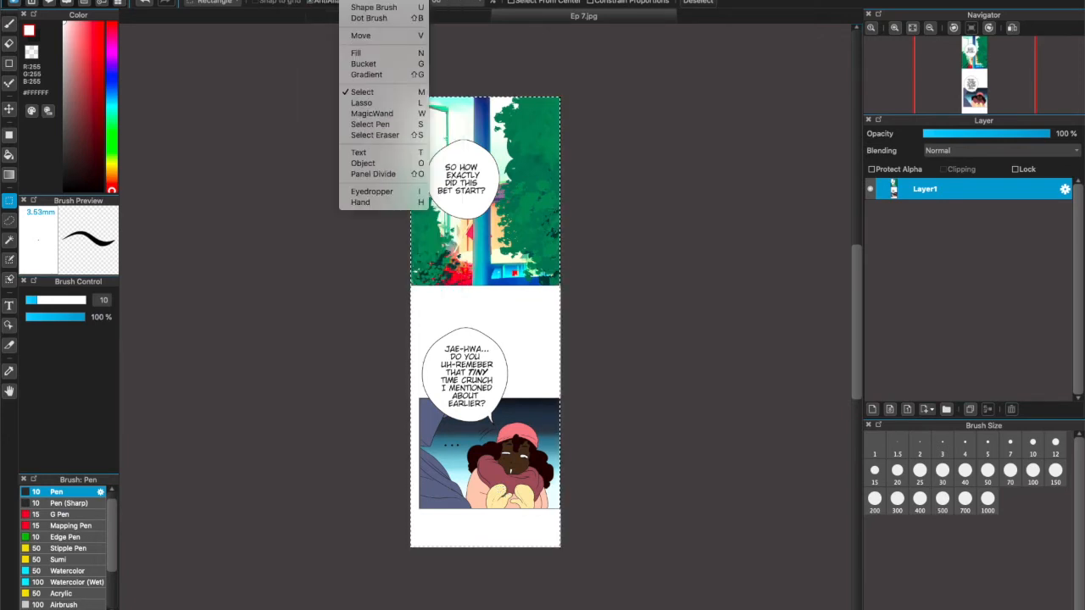
{"action": "mouse_move", "coordinate": [149, 0]}
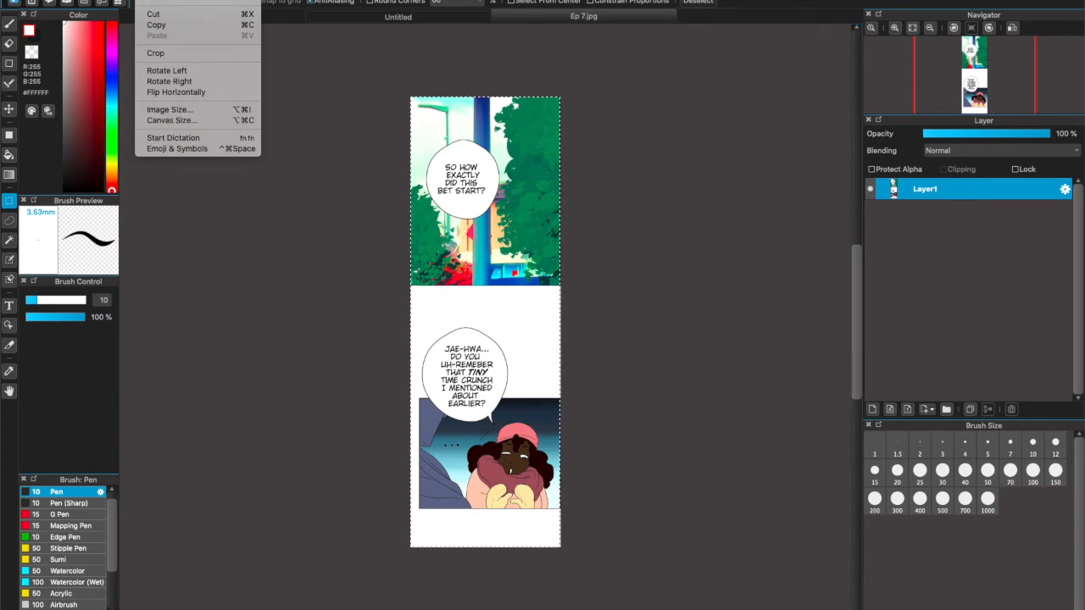
{"action": "left_click", "coordinate": [196, 121]}
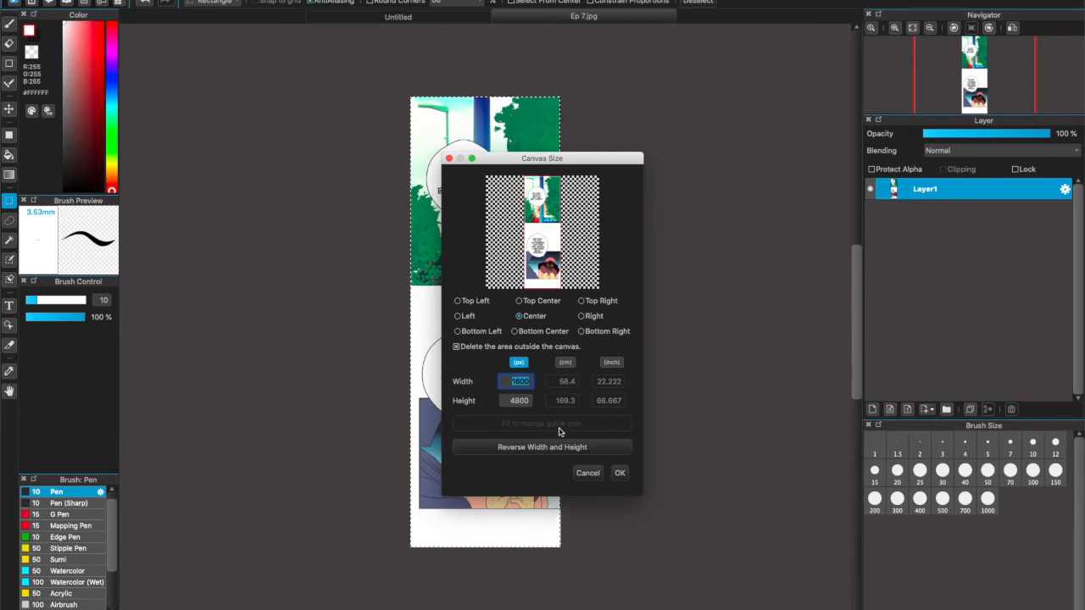
{"action": "left_click", "coordinate": [587, 473]}
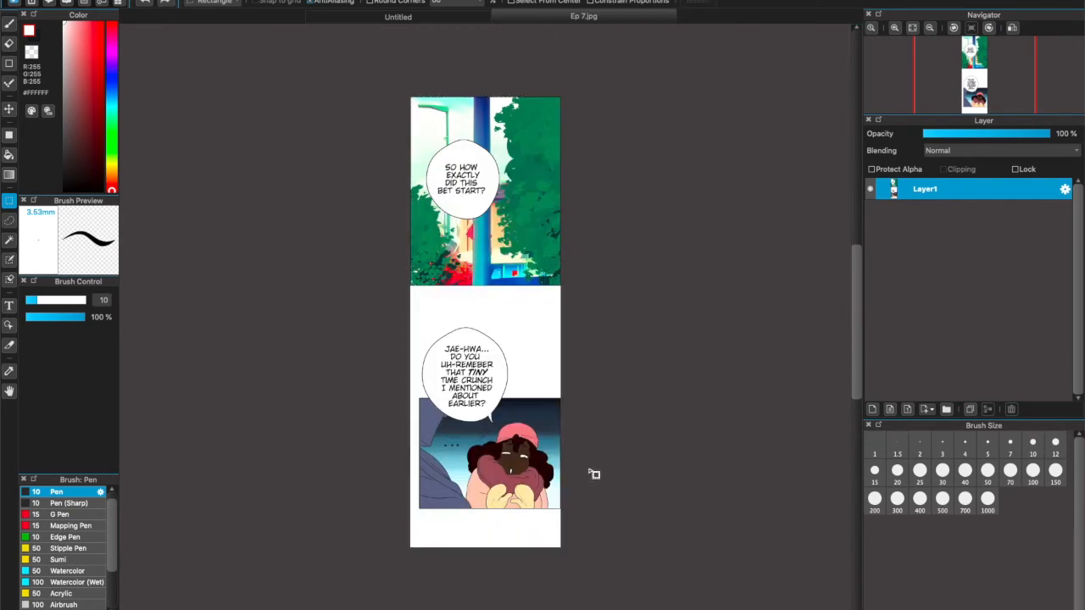
{"action": "left_click", "coordinate": [182, 2]}
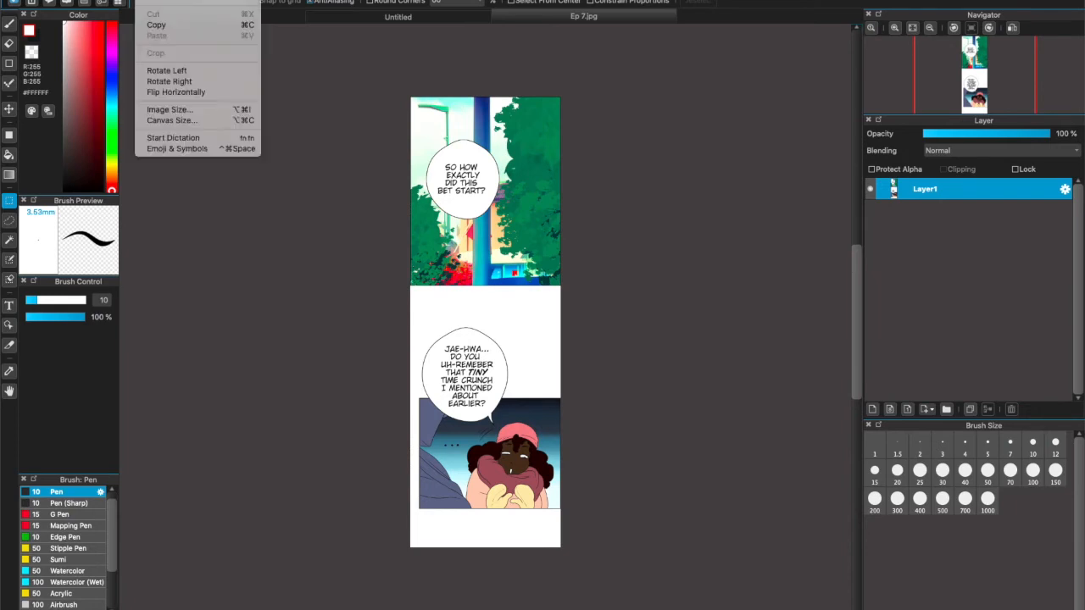
{"action": "left_click", "coordinate": [213, 121]}
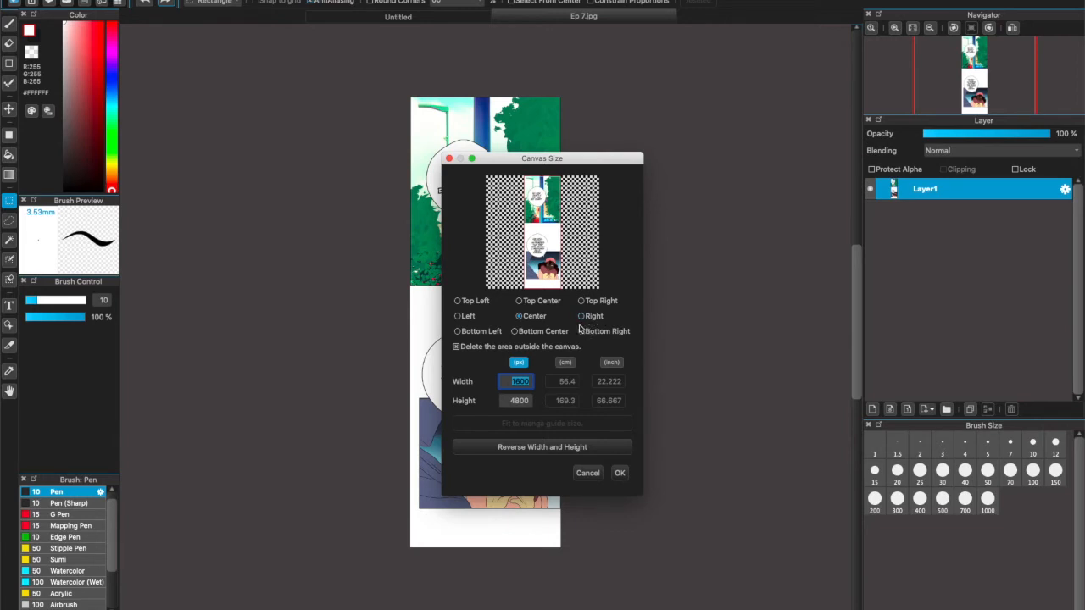
{"action": "left_click", "coordinate": [521, 303]}
{"action": "left_click", "coordinate": [588, 472]}
Resize the image to 800 px wide and 2400 px high at 72 dpi, and clear the selection
{"action": "left_click", "coordinate": [142, 2]}
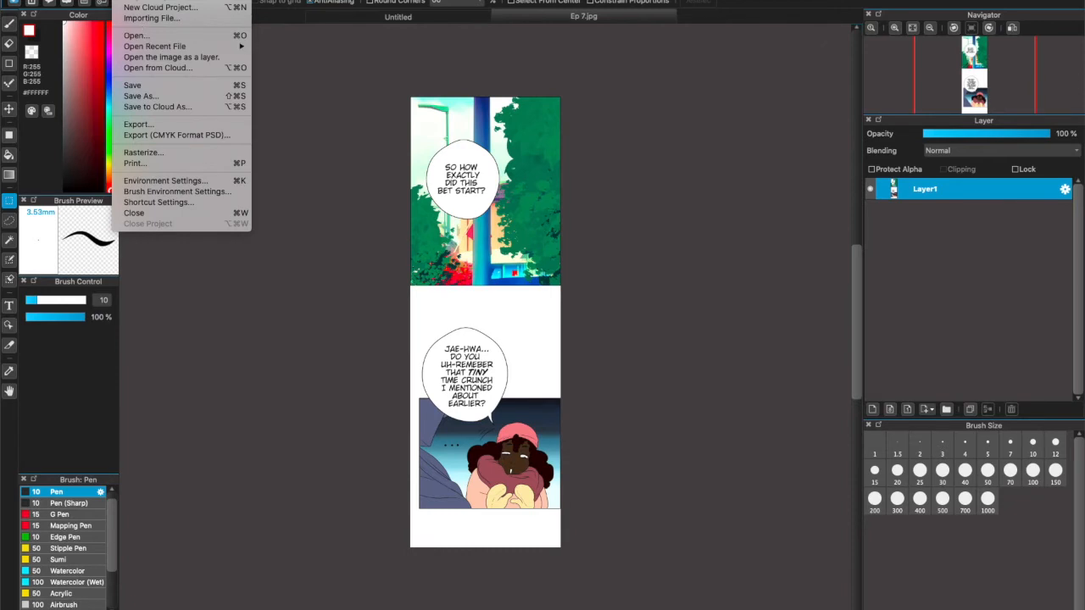
{"action": "mouse_move", "coordinate": [157, 1]}
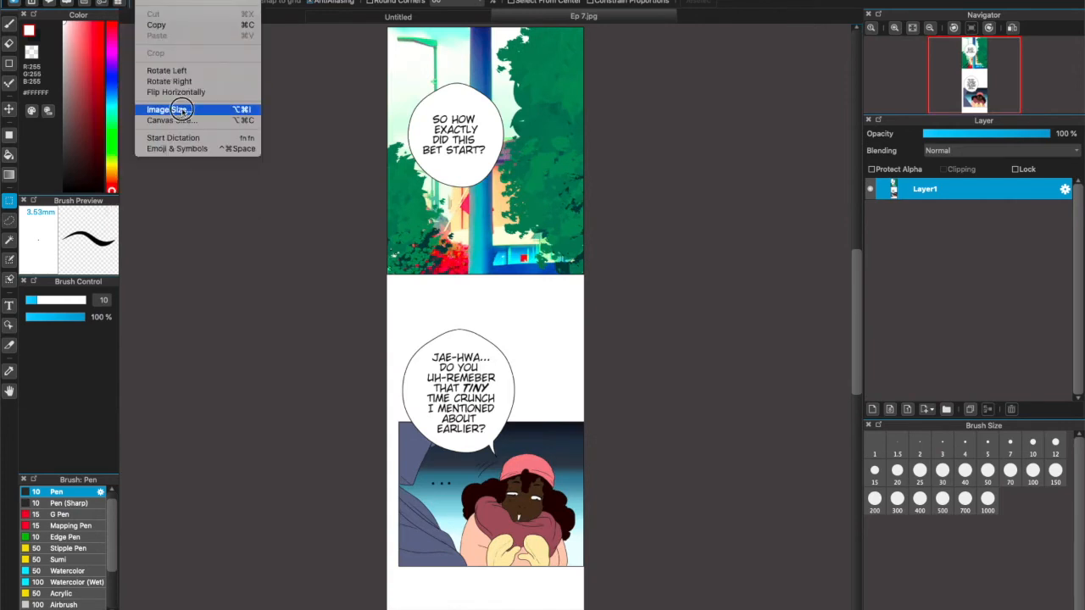
{"action": "left_click", "coordinate": [179, 112]}
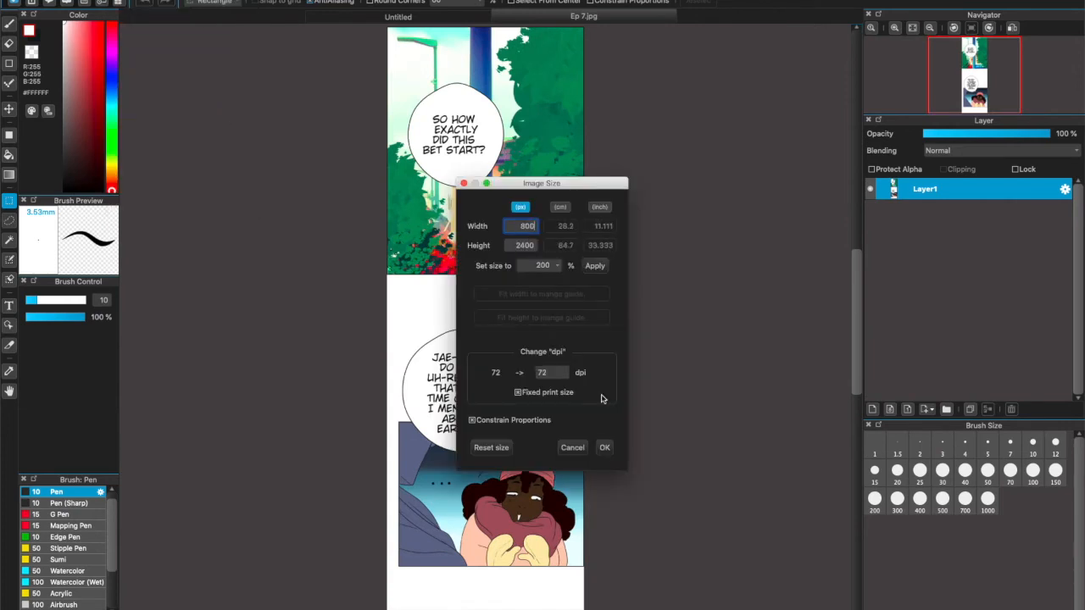
{"action": "left_click", "coordinate": [605, 447]}
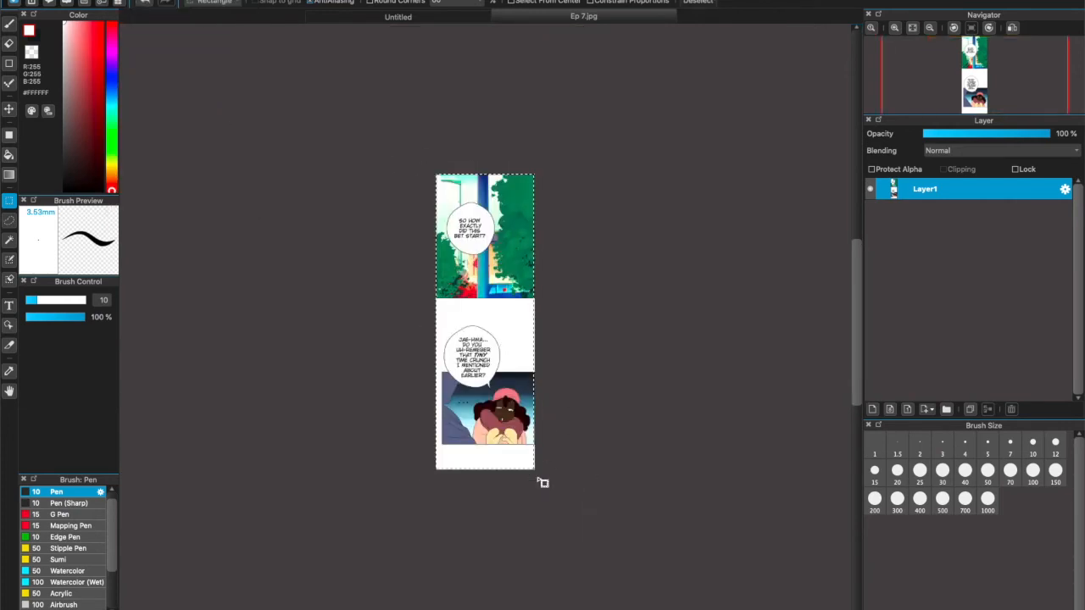
{"action": "key", "text": "ctrl+d"}
{"action": "key", "text": "ctrl+plus"}
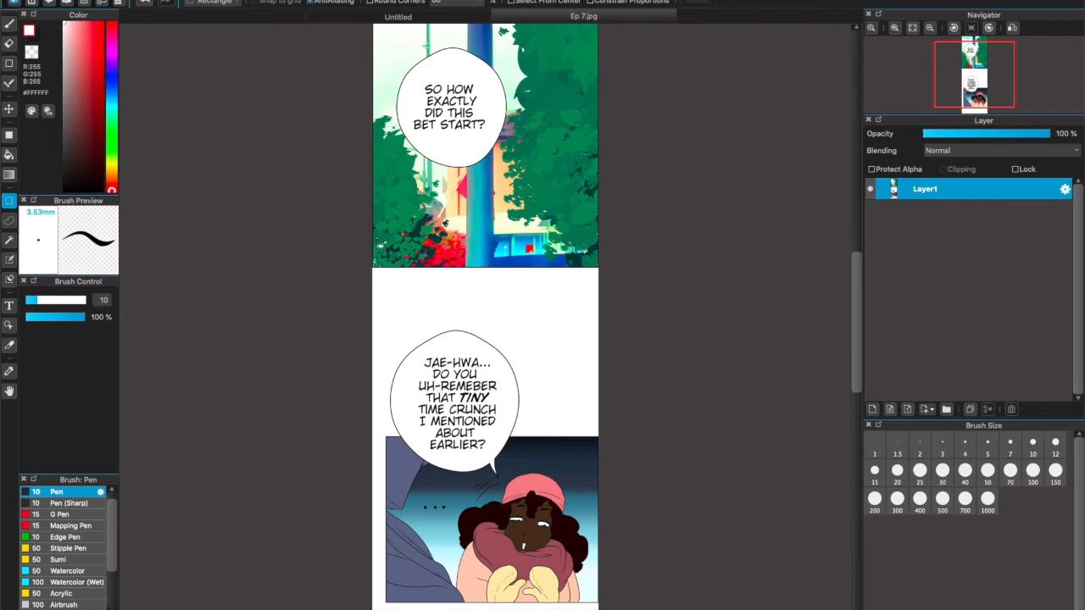
Crop the canvas height to 1200 px with the Top Center anchor, keeping the upper half of the page
{"action": "left_click", "coordinate": [174, 0]}
{"action": "left_click", "coordinate": [195, 126]}
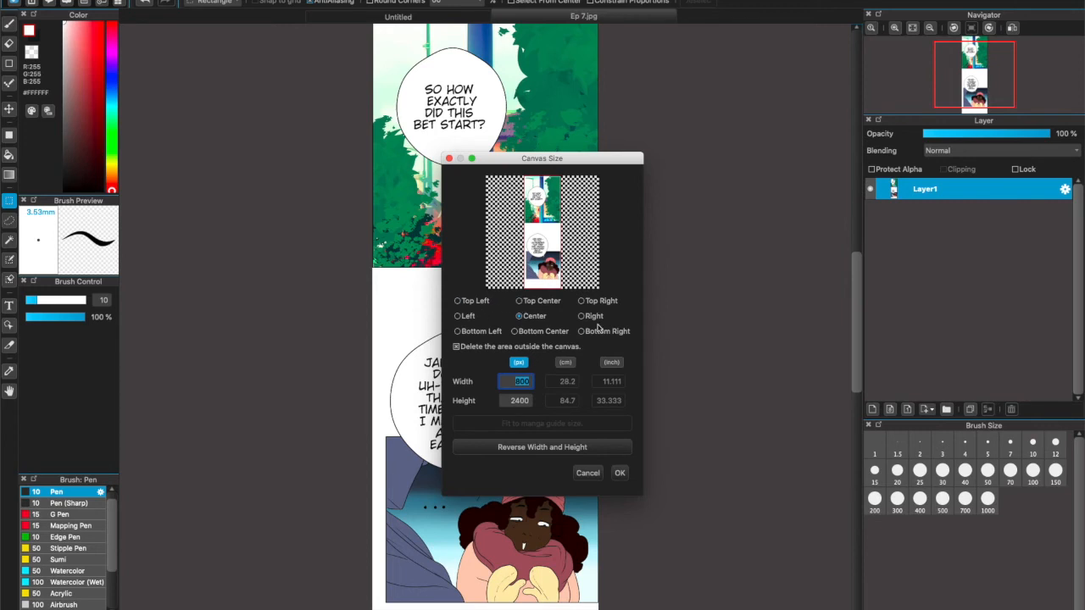
{"action": "left_click", "coordinate": [520, 302]}
{"action": "left_click", "coordinate": [517, 400]}
{"action": "double_click", "coordinate": [512, 400]}
{"action": "type", "text": "1200"}
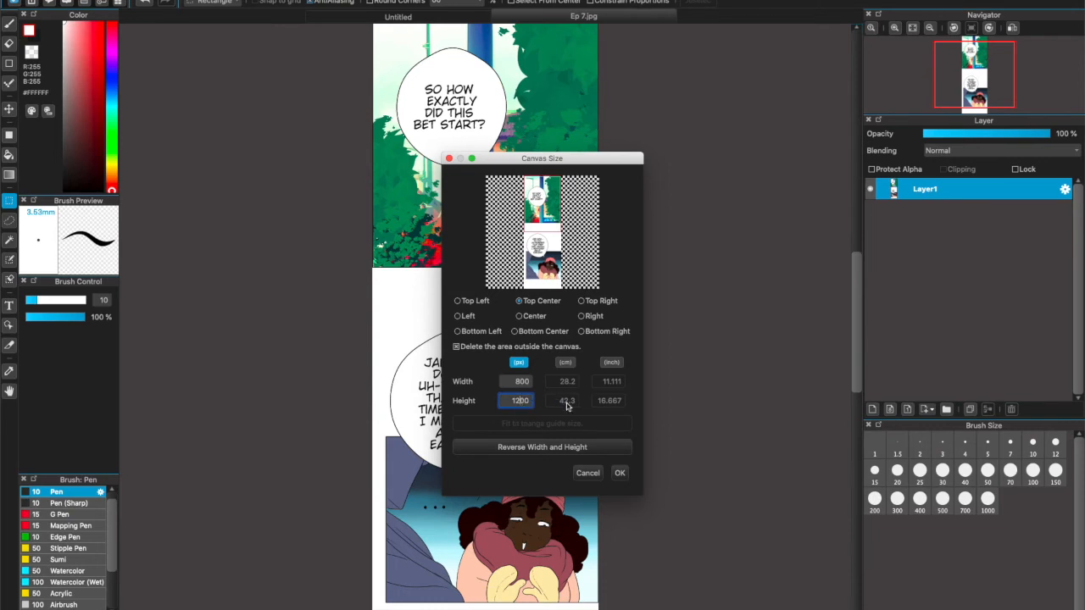
{"action": "left_click", "coordinate": [620, 474]}
{"action": "left_click", "coordinate": [620, 473]}
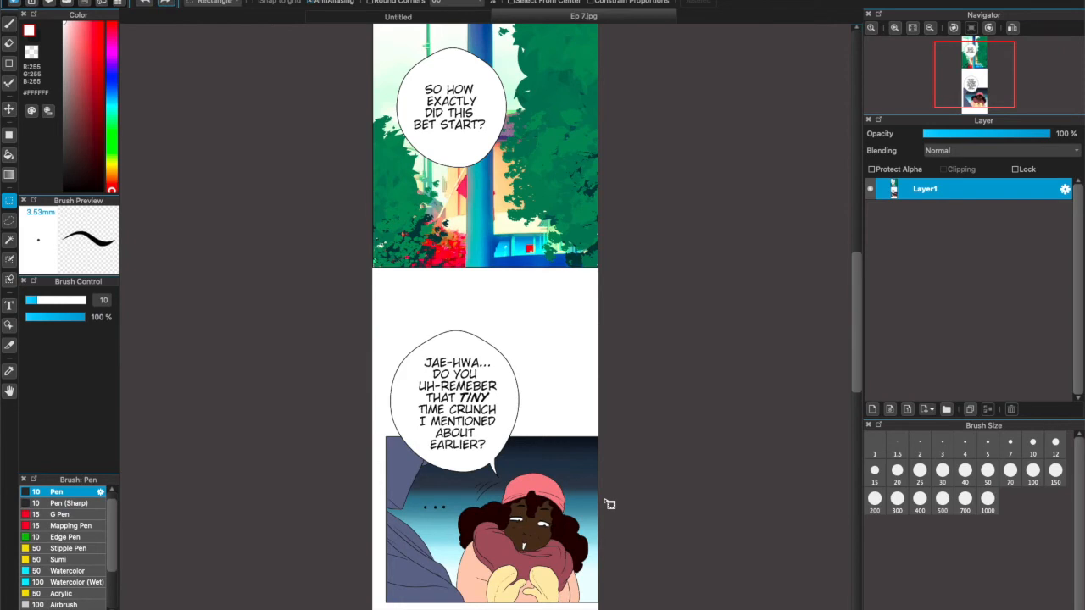
Crop the canvas height to 1200 px with the Bottom Center anchor, keeping the lower half of the page
{"action": "left_click", "coordinate": [187, 1]}
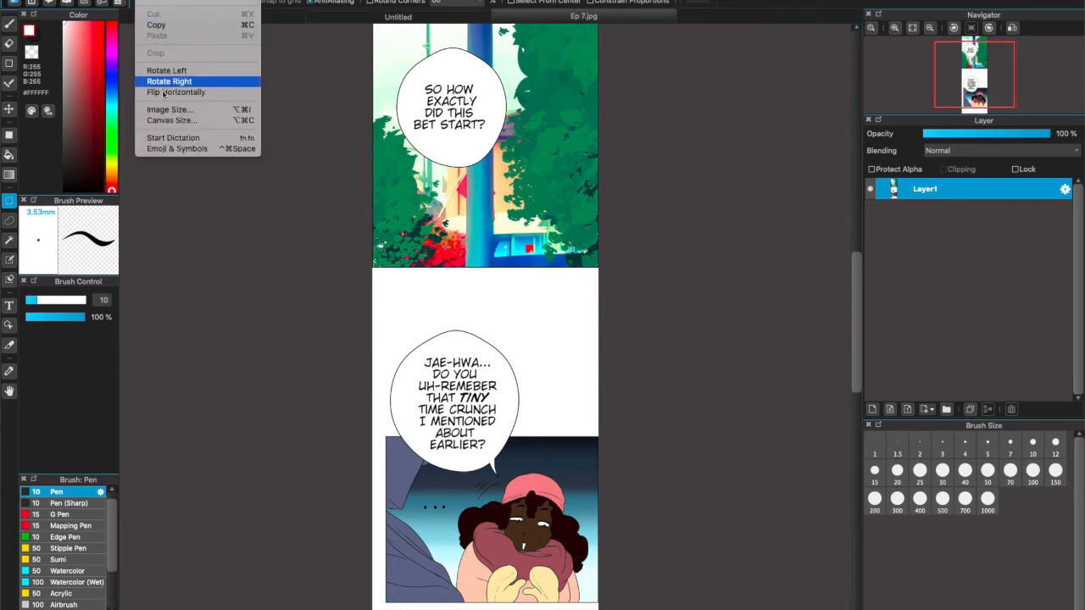
{"action": "left_click", "coordinate": [191, 121]}
{"action": "left_click", "coordinate": [515, 331]}
{"action": "left_click_drag", "start_coordinate": [520, 401], "coordinate": [507, 396]}
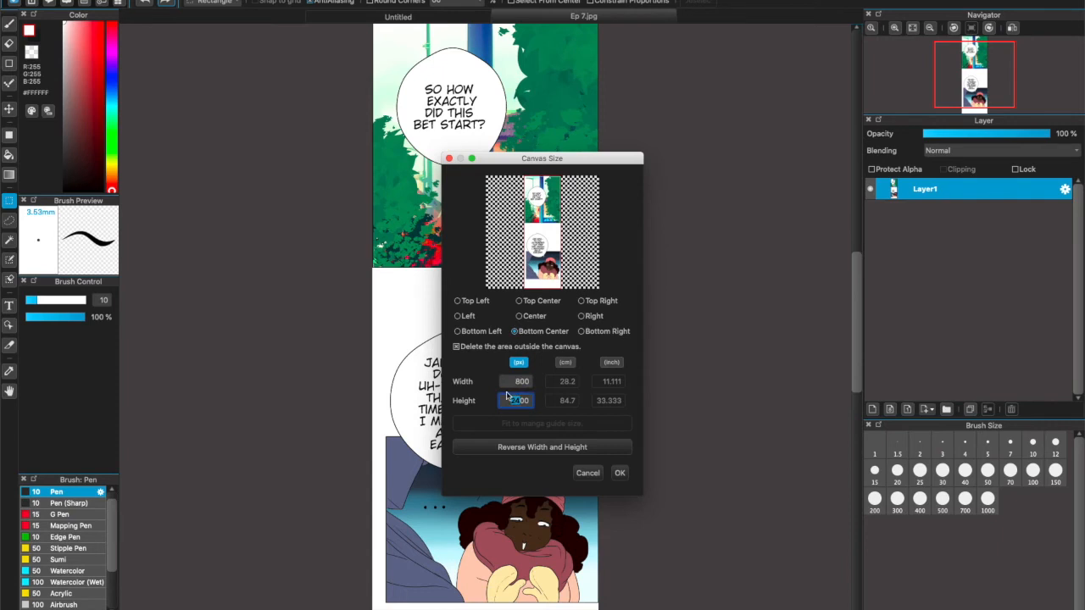
{"action": "type", "text": "12"}
{"action": "left_click", "coordinate": [619, 473]}
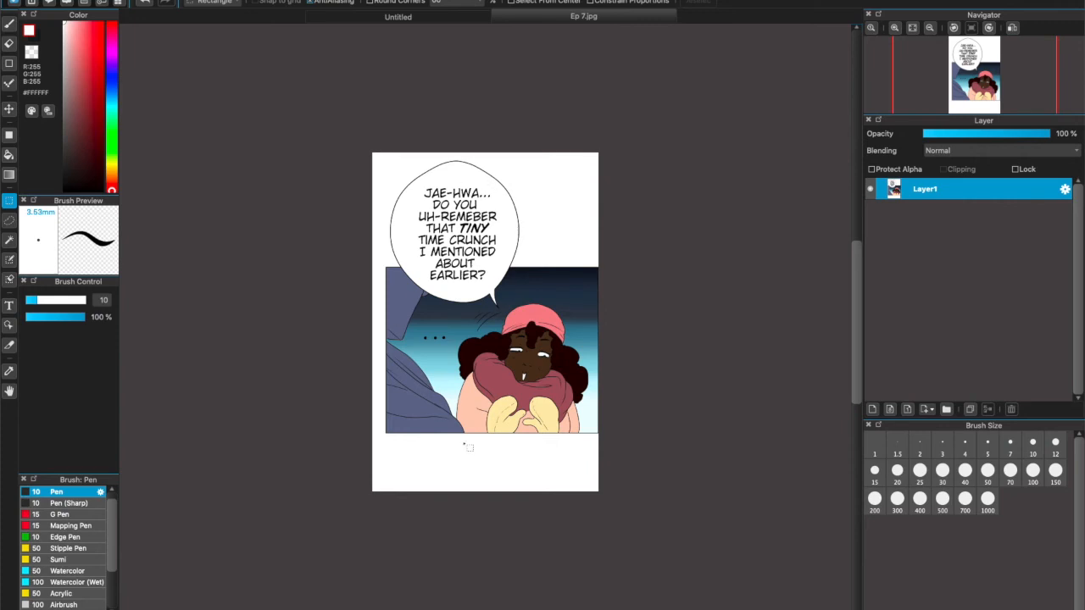
Select the whole cropped page with a rectangular selection and crop to it without deleting the area outside the canvas
{"action": "left_click_drag", "start_coordinate": [373, 152], "coordinate": [612, 462]}
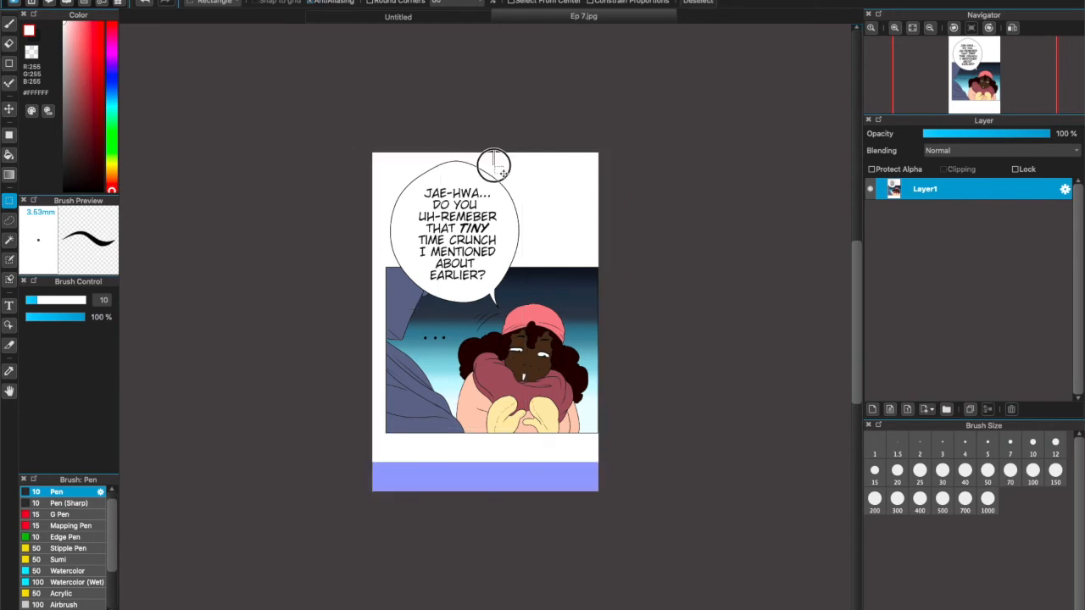
{"action": "left_click", "coordinate": [493, 160]}
{"action": "left_click_drag", "start_coordinate": [352, 140], "coordinate": [690, 523]}
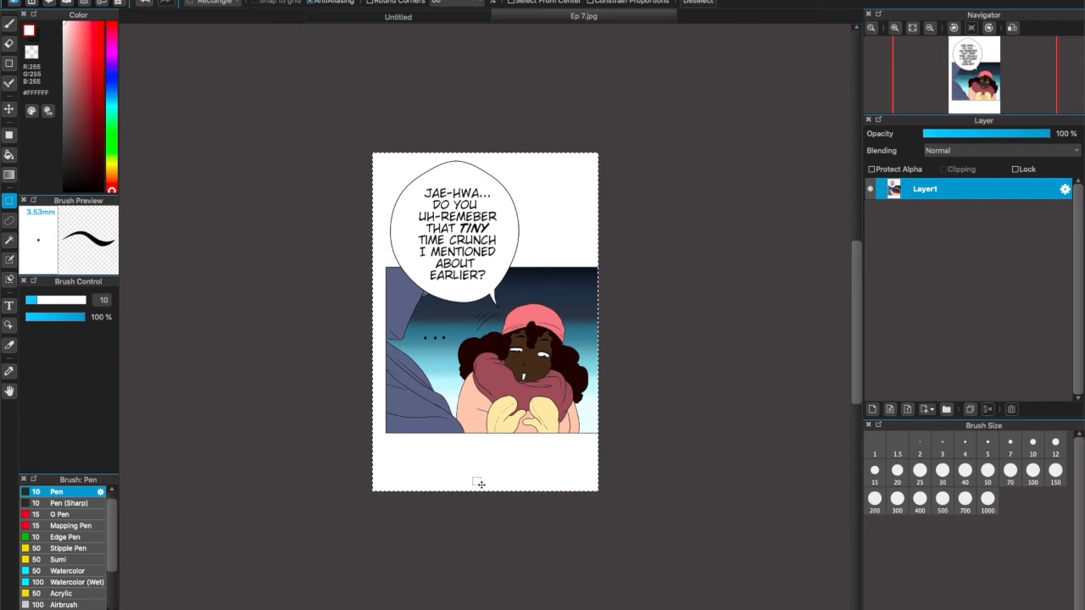
{"action": "left_click", "coordinate": [146, 0]}
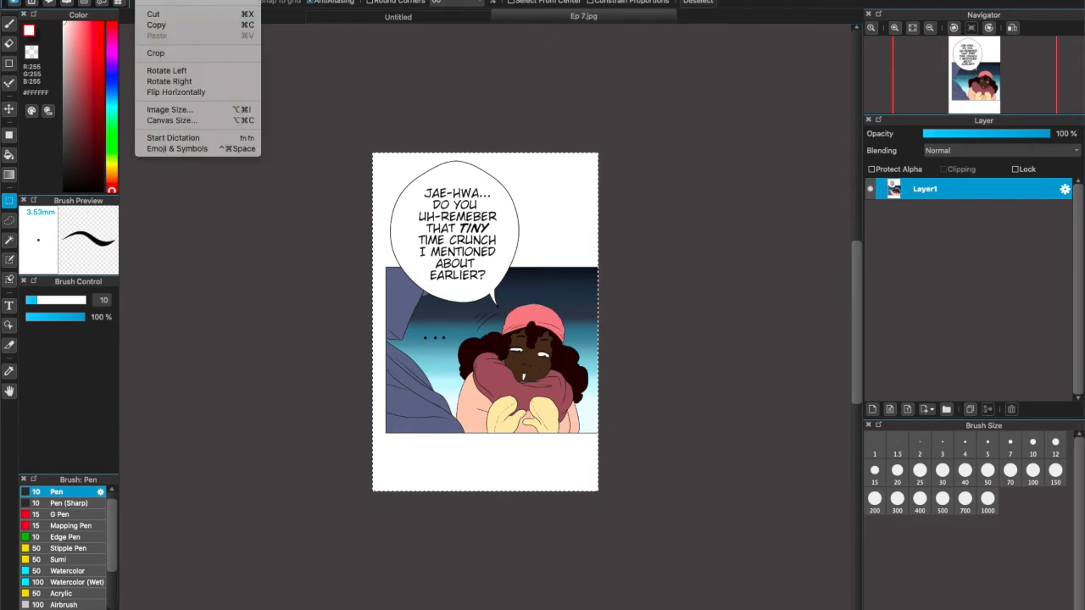
{"action": "left_click", "coordinate": [160, 54]}
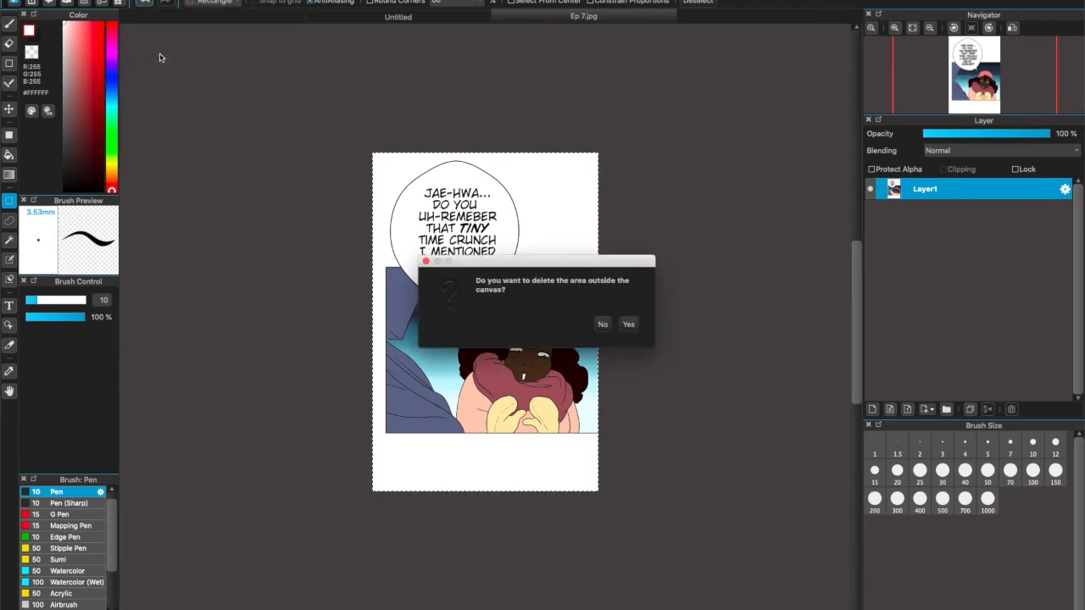
{"action": "left_click", "coordinate": [602, 324]}
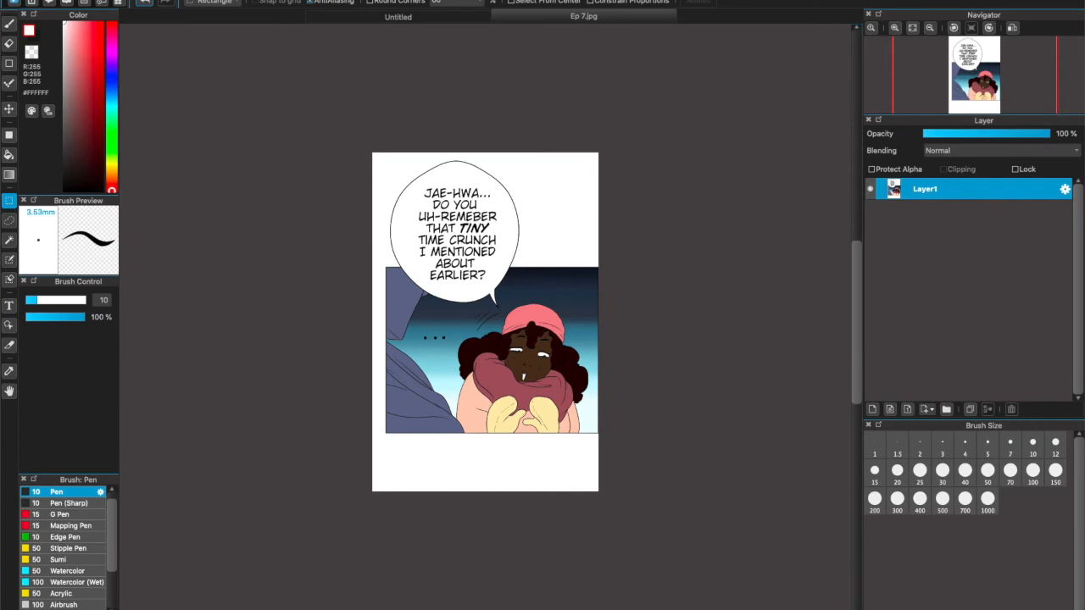
{"action": "mouse_move", "coordinate": [543, 604]}
{"action": "left_click", "coordinate": [415, 604]}
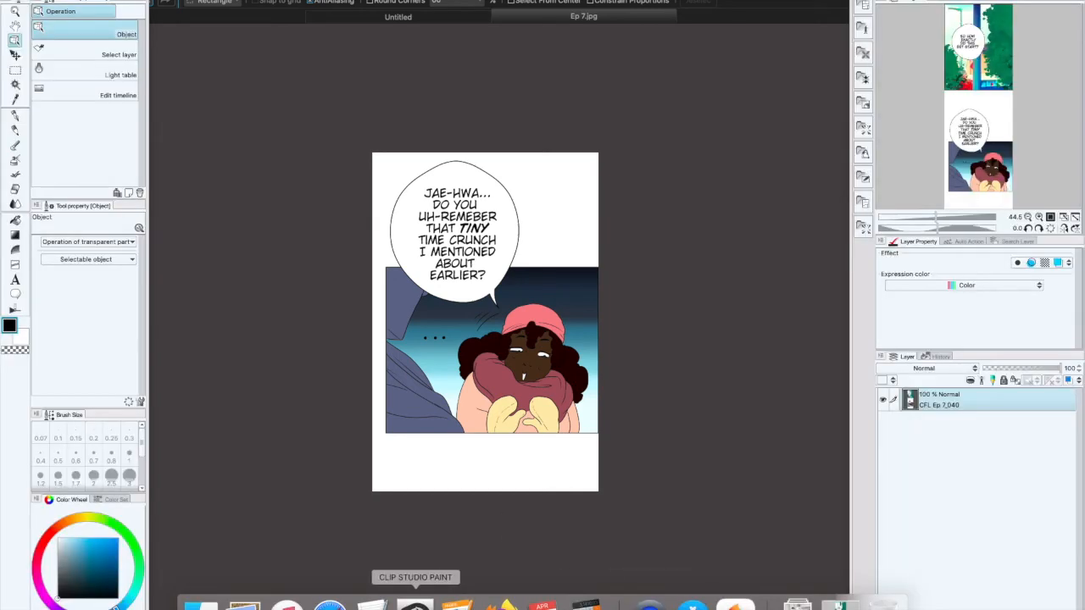
{"action": "left_click", "coordinate": [756, 603]}
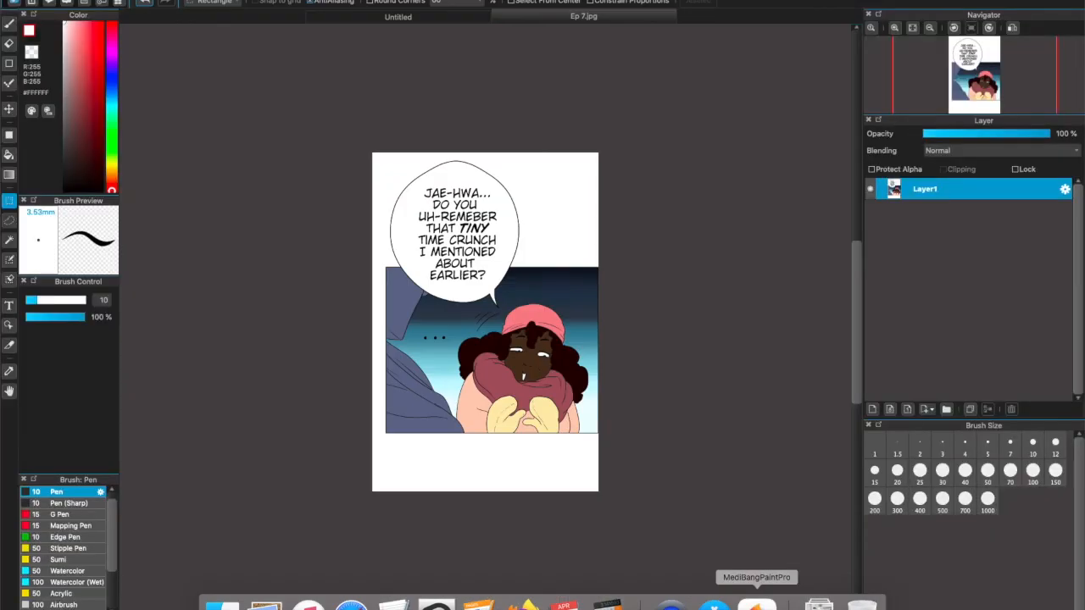